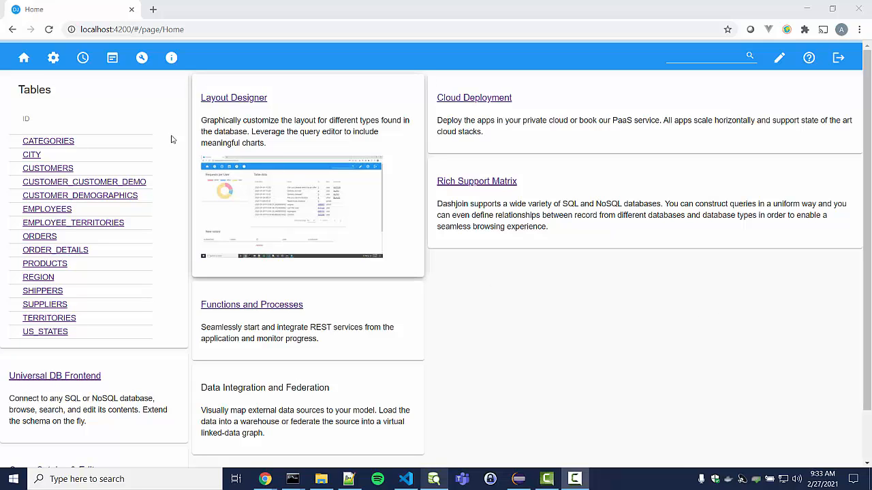
# Start a new SQLDatabase connection named test
pyautogui.click(51, 63)
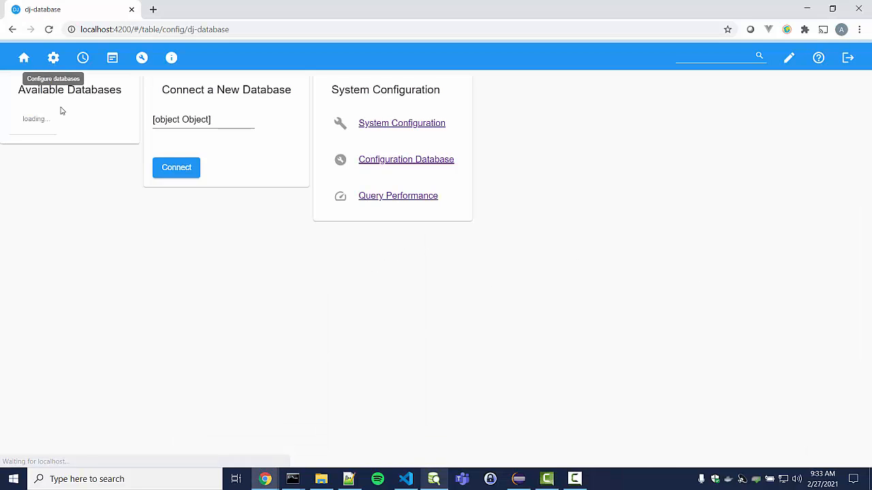
pyautogui.click(293, 123)
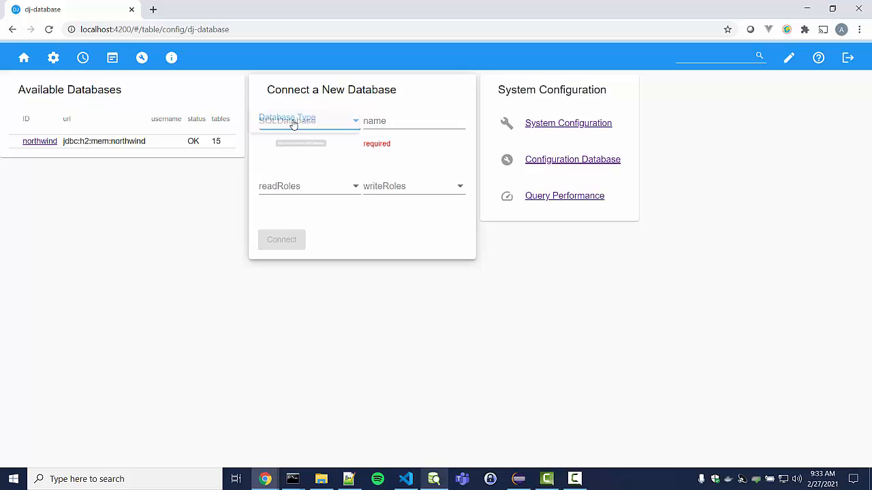
pyautogui.click(288, 123)
pyautogui.click(385, 130)
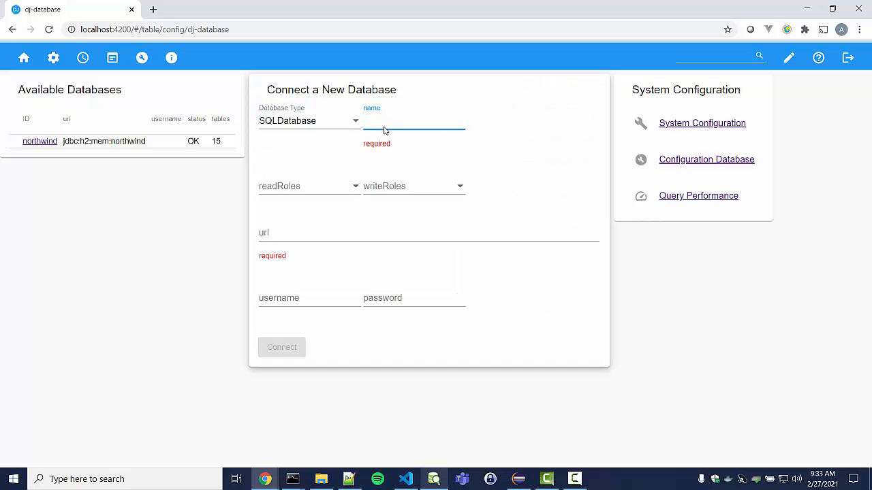
pyautogui.write('test')
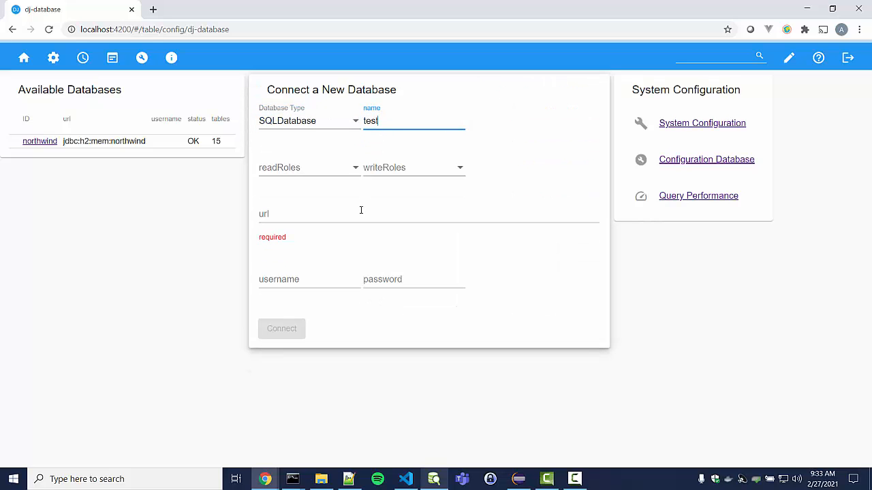
# Set the URL to jdbc:sqlite:test.db, connect, and open the test database's page
pyautogui.click(359, 213)
pyautogui.click(306, 291)
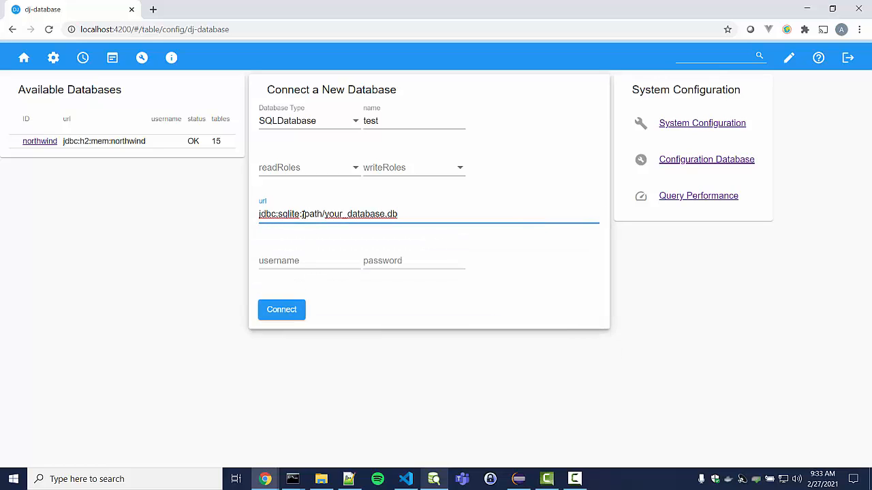
pyautogui.moveTo(301, 213); pyautogui.dragTo(387, 215)
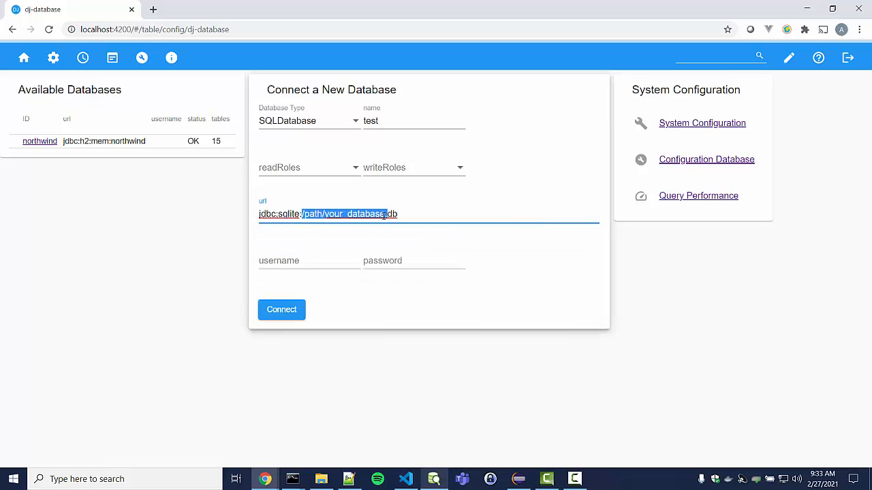
pyautogui.write('test')
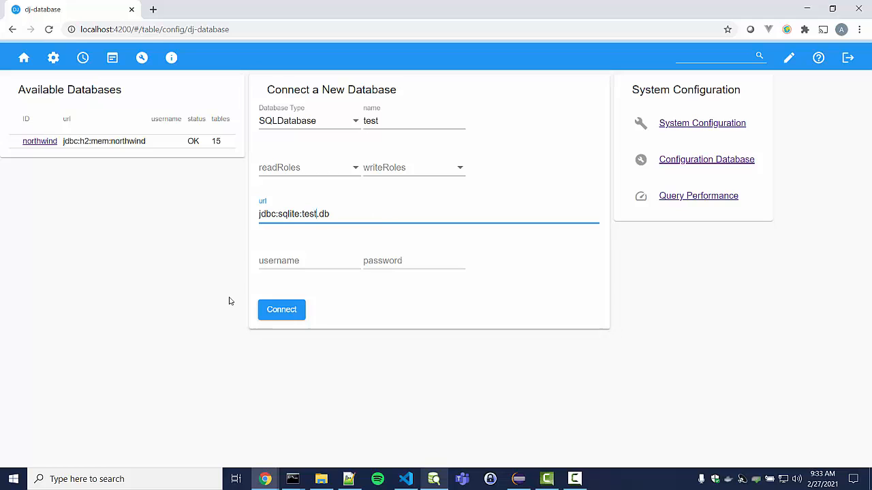
pyautogui.click(272, 315)
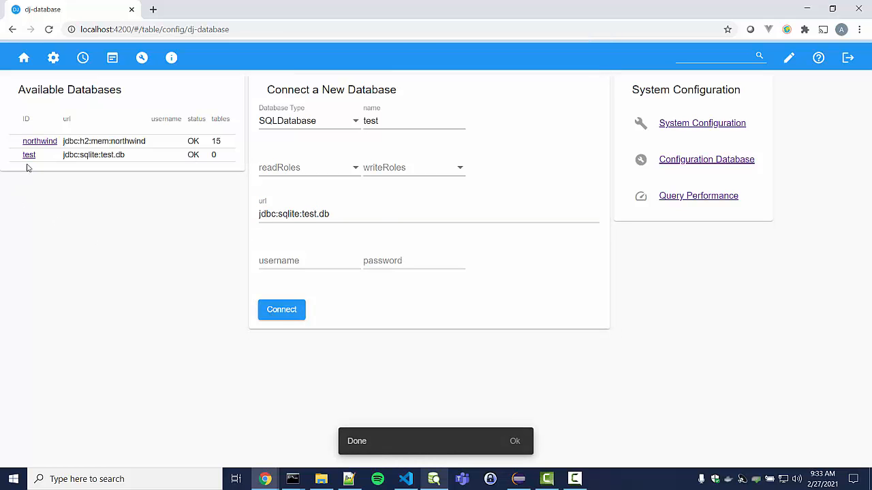
pyautogui.click(30, 155)
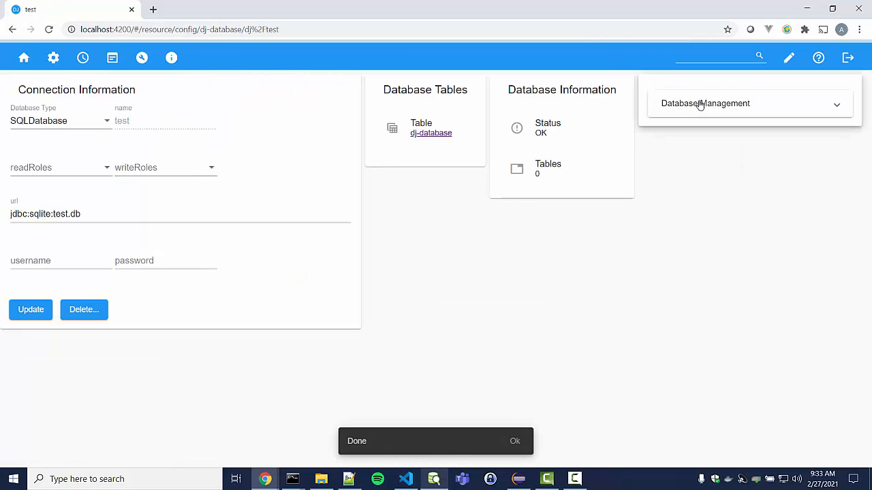
# Upload Message.csv to create the Message table with ID, message and from columns
pyautogui.click(683, 104)
pyautogui.click(691, 138)
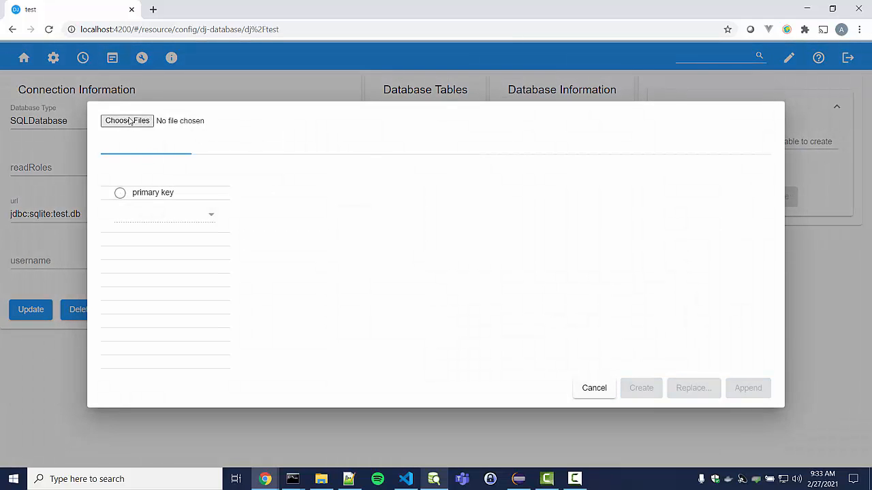
pyautogui.click(129, 124)
pyautogui.doubleClick(78, 84)
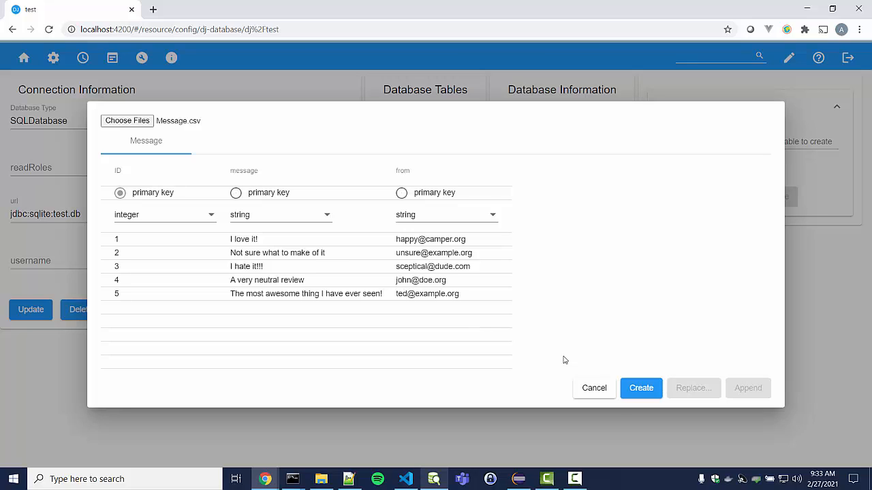
pyautogui.click(640, 392)
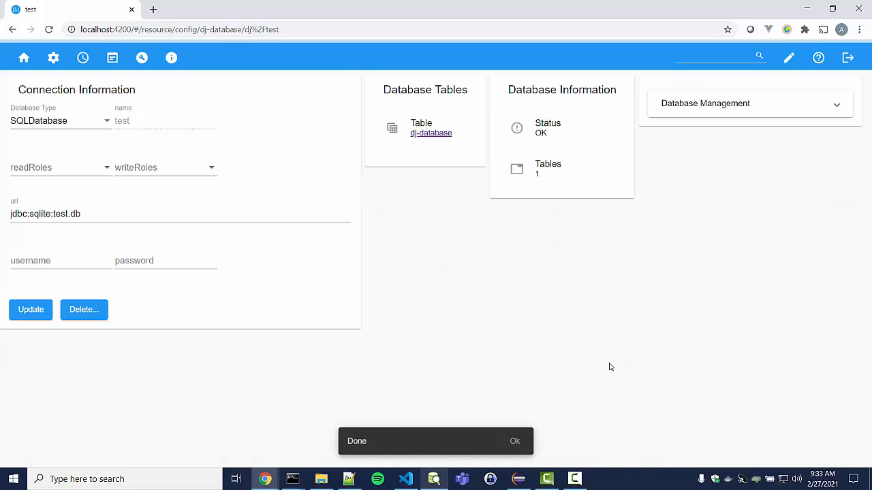
pyautogui.click(710, 113)
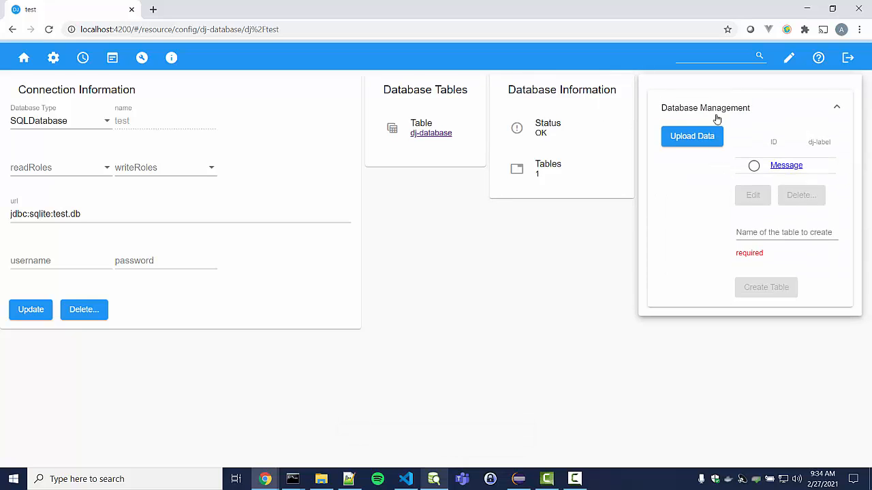
# Create a string-typed sentiment column on the Message table, then switch to DeepAI's sentiment page
pyautogui.click(776, 218)
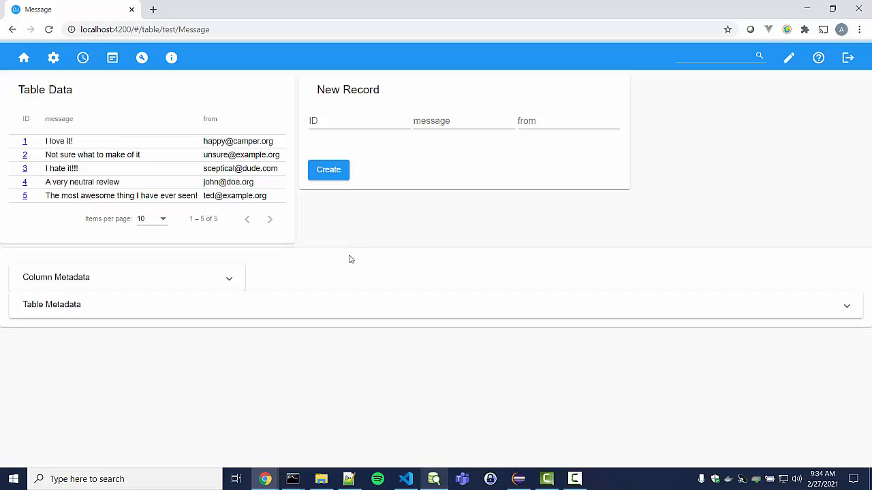
pyautogui.click(184, 287)
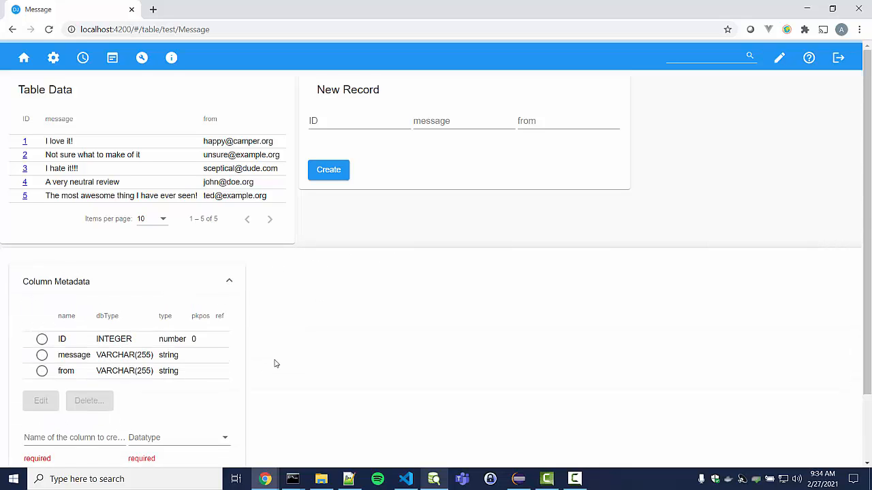
pyautogui.scroll(-2, 275, 361)
pyautogui.click(81, 358)
pyautogui.write('sentiment')
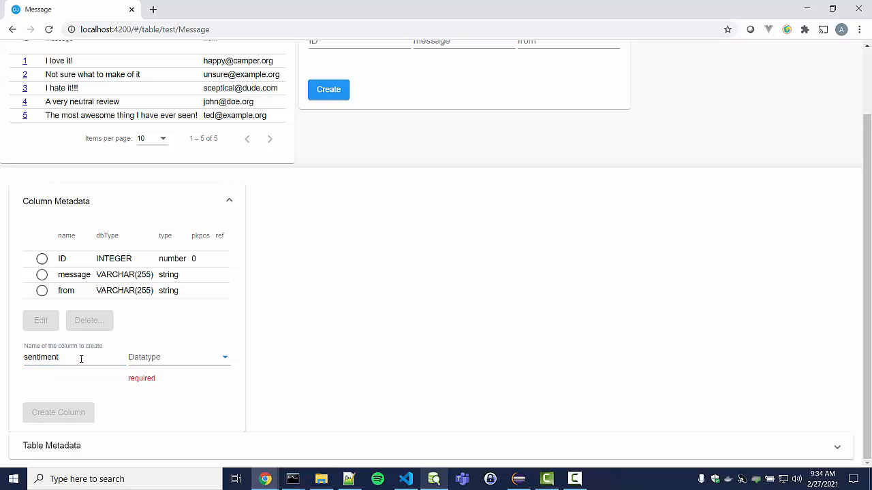
pyautogui.click(180, 366)
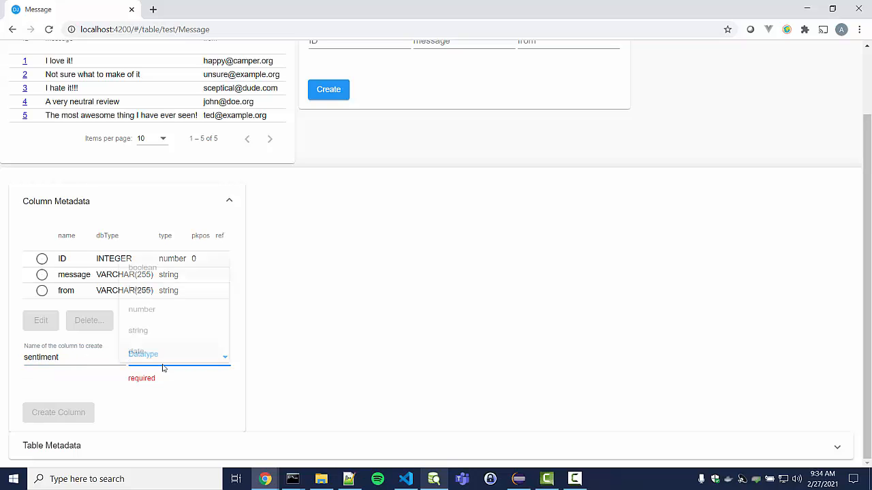
pyautogui.click(143, 324)
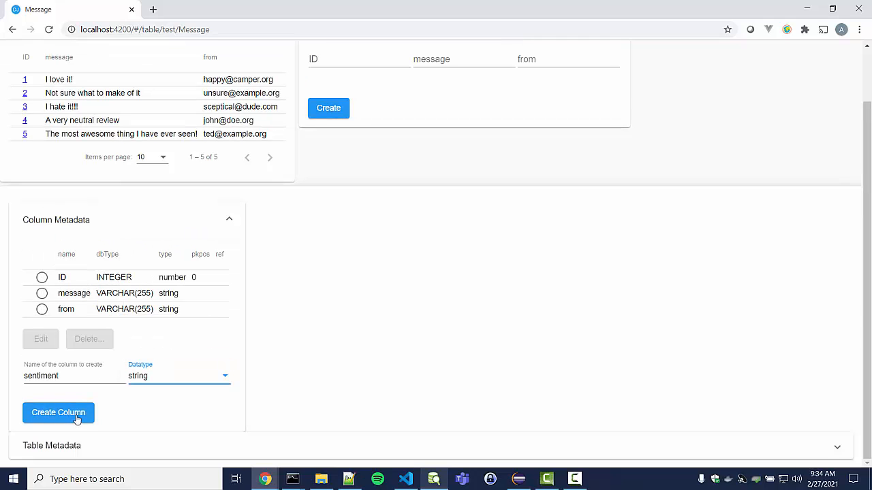
pyautogui.click(78, 420)
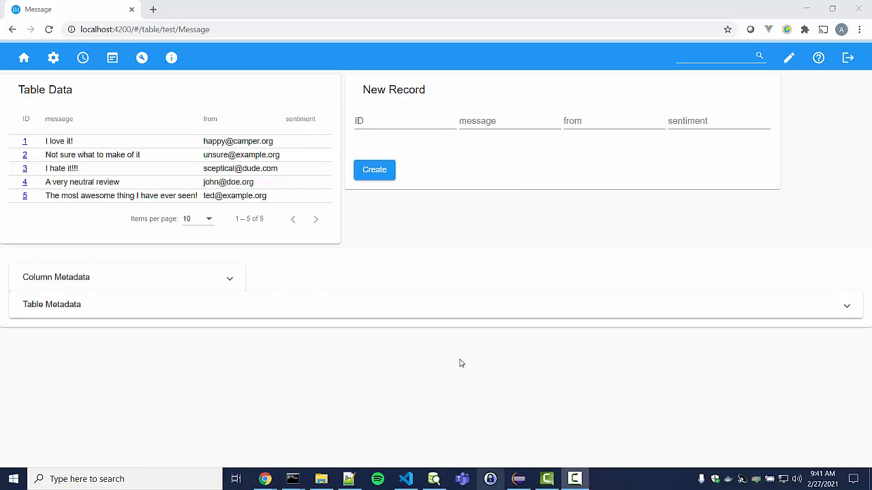
pyautogui.hotkey('alt', 'Tab')
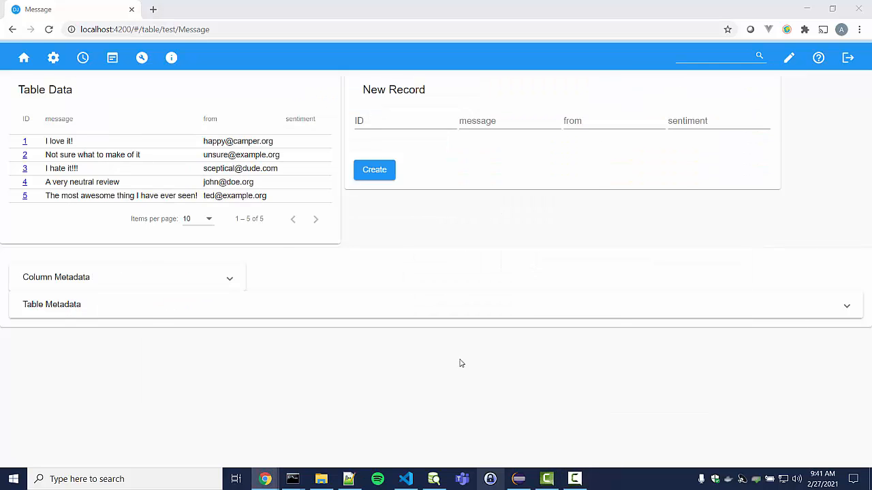
pyautogui.hotkey('alt', 'Tab')
pyautogui.hotkey('alt', 'Tab')
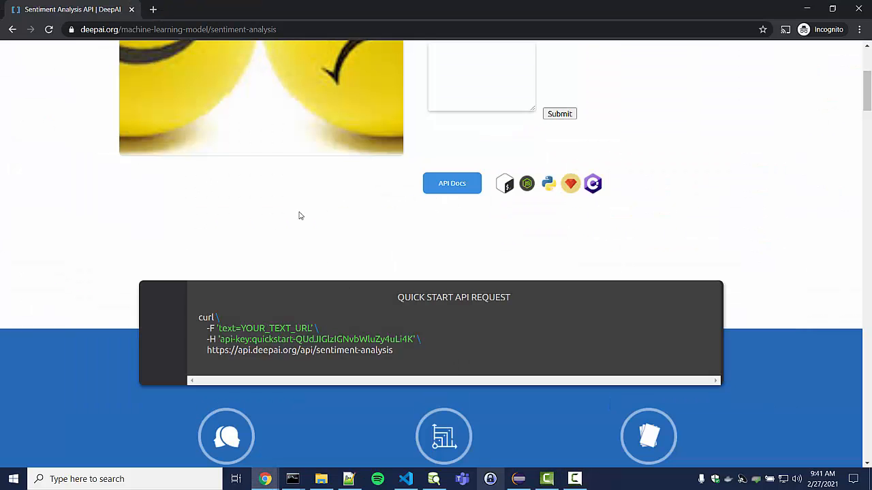
# Review DeepAI's quick-start curl request for sentiment analysis, then return to the Message table
pyautogui.scroll(3, 304, 216)
pyautogui.scroll(-2, 299, 216)
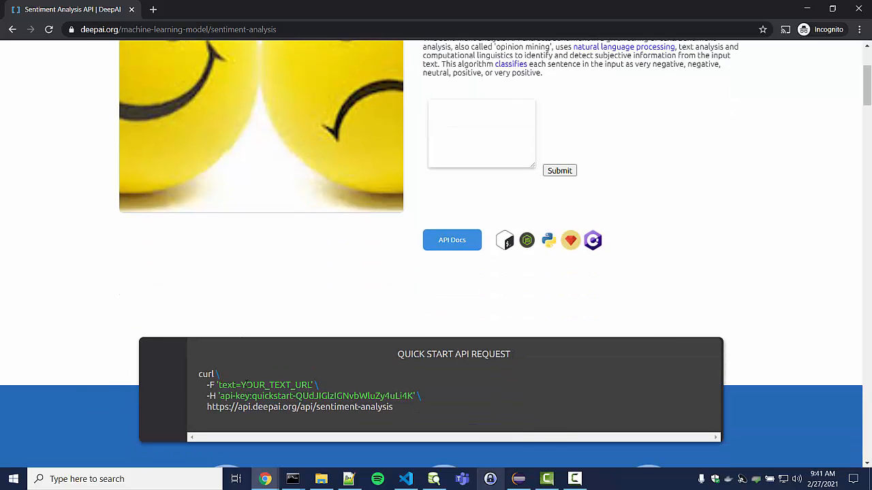
pyautogui.moveTo(240, 385); pyautogui.dragTo(303, 386)
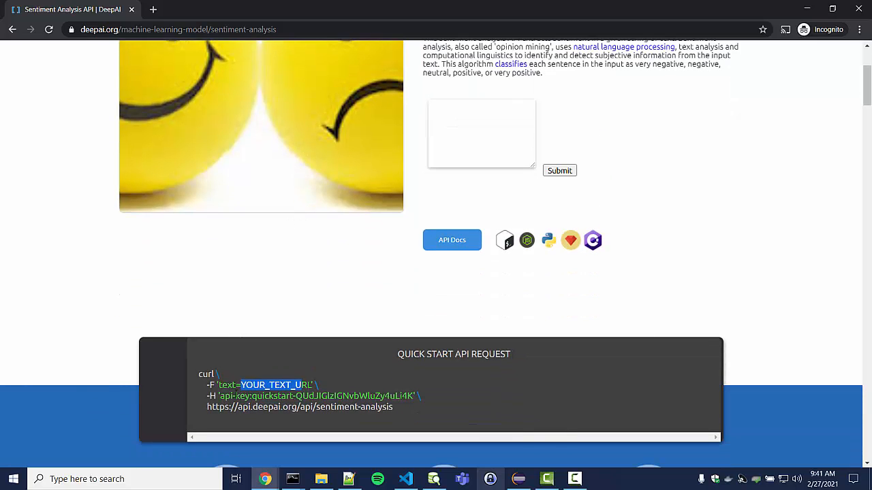
pyautogui.scroll(1, 279, 295)
pyautogui.click(275, 310)
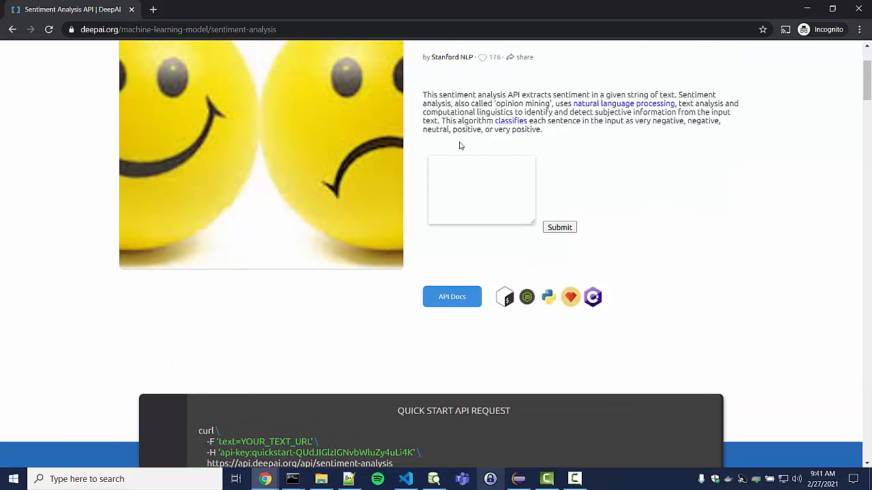
pyautogui.scroll(-1, 269, 333)
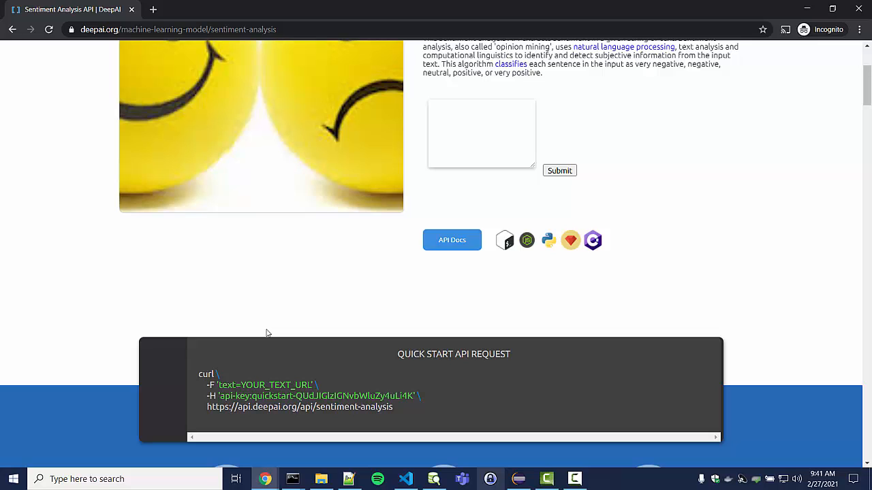
pyautogui.hotkey('alt', 'Tab')
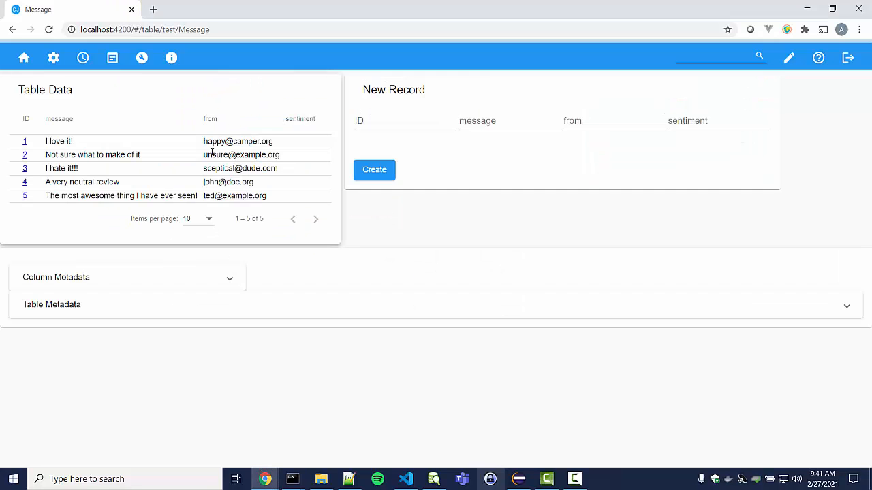
# Begin a RestJson function with ID deep, then switch to DeepAI's sentiment-analysis page
pyautogui.click(141, 59)
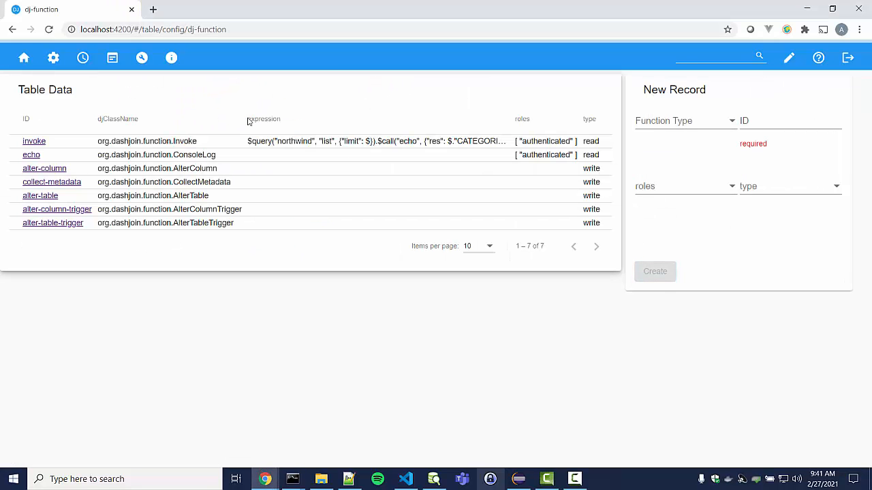
pyautogui.click(674, 120)
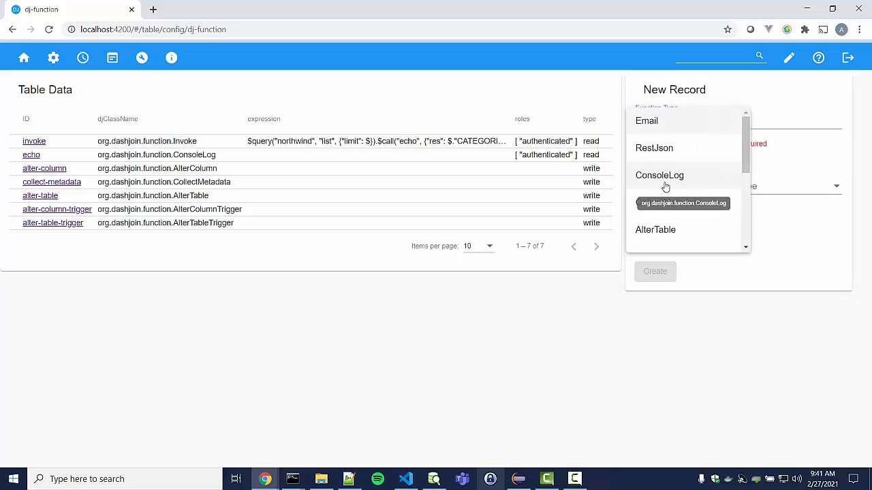
pyautogui.scroll(-1, 665, 187)
pyautogui.scroll(1, 675, 209)
pyautogui.click(673, 148)
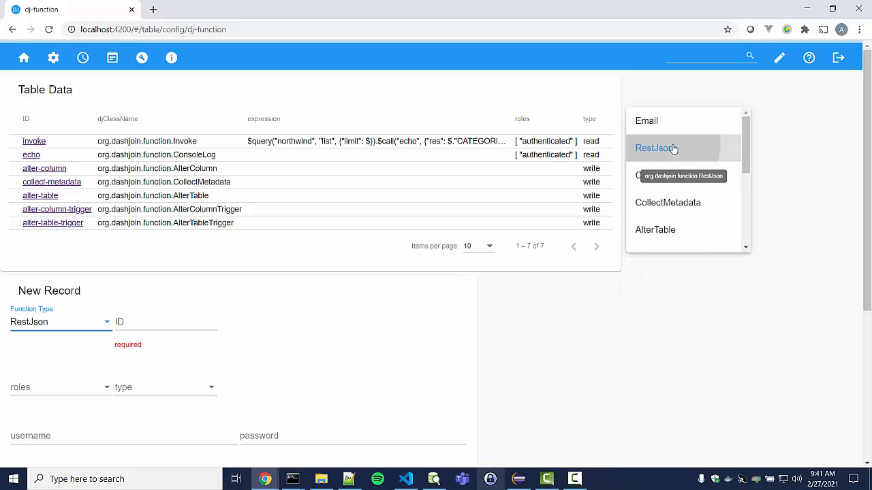
pyautogui.scroll(-2, 226, 323)
pyautogui.click(140, 208)
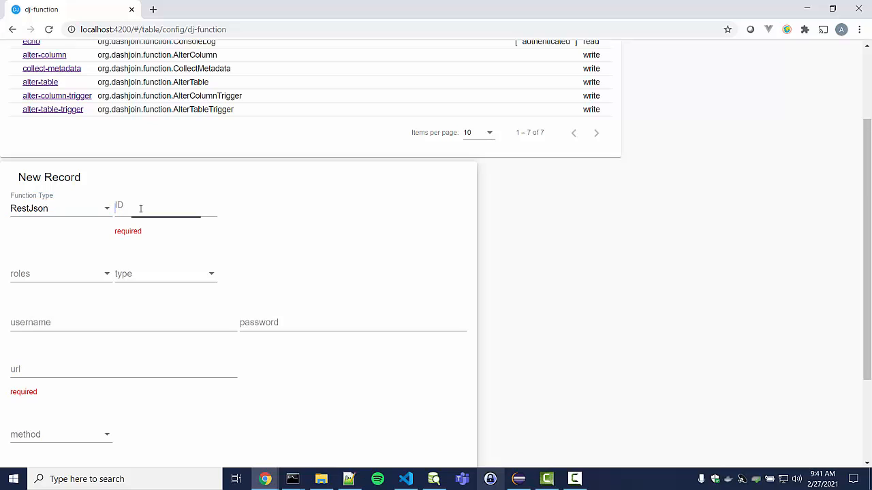
pyautogui.write('deep')
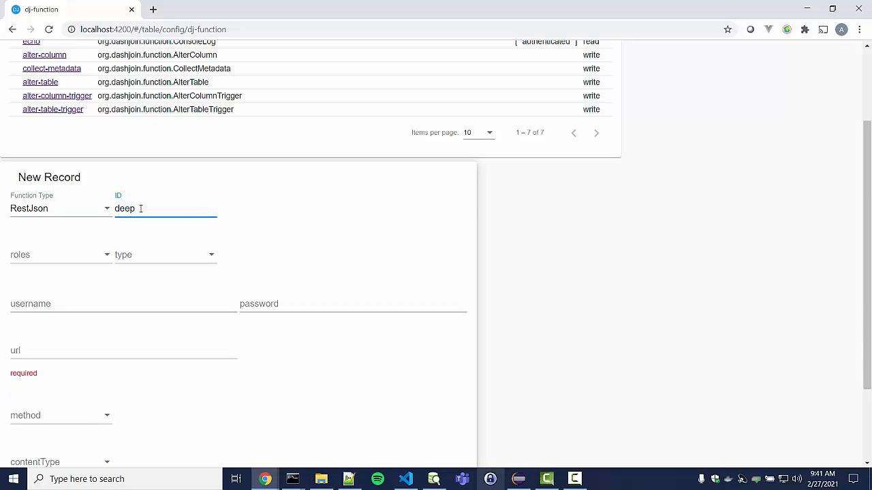
pyautogui.scroll(-1, 163, 235)
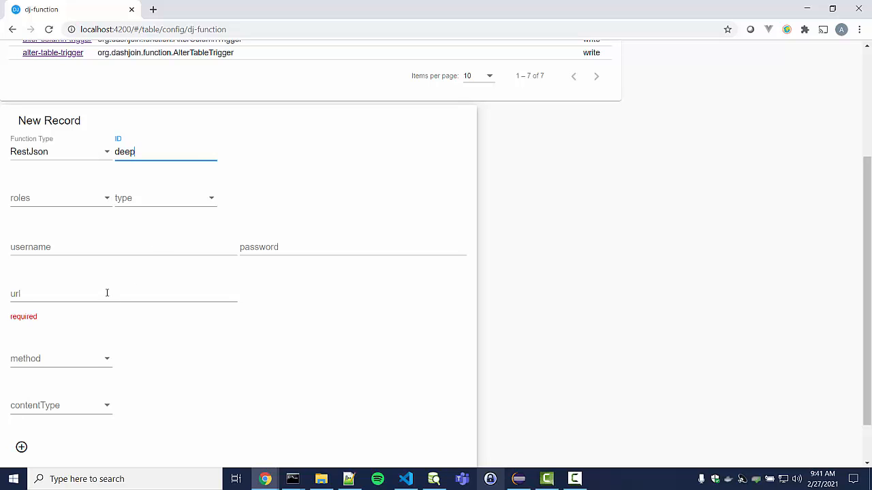
pyautogui.hotkey('alt', 'Tab')
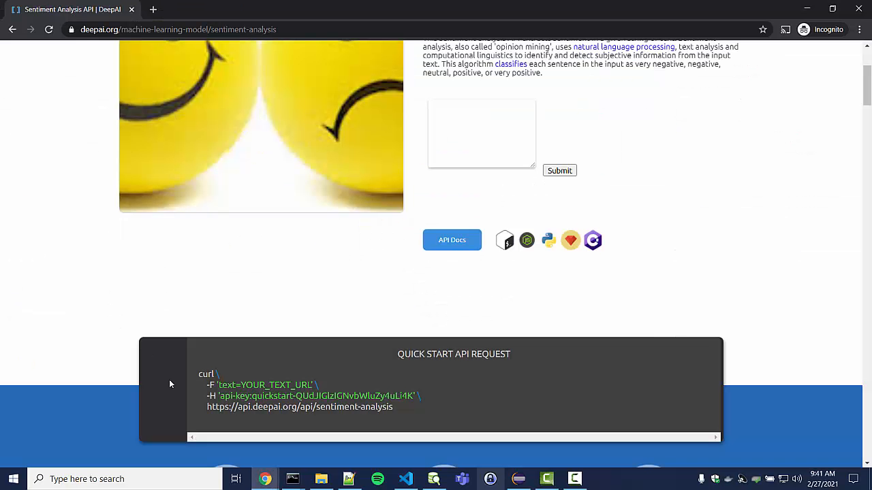
# Set the deep function's url to DeepAI's sentiment-analysis endpoint with method POST
pyautogui.moveTo(206, 407); pyautogui.dragTo(390, 409)
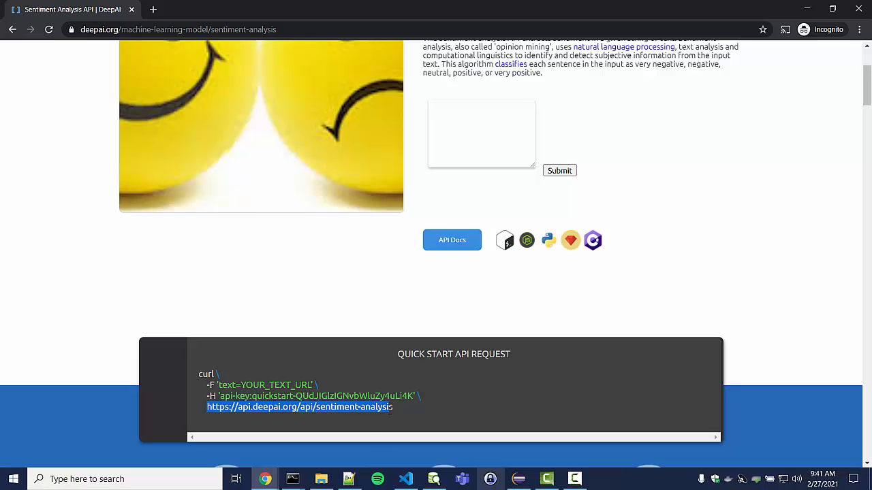
pyautogui.hotkey('alt', 'Tab')
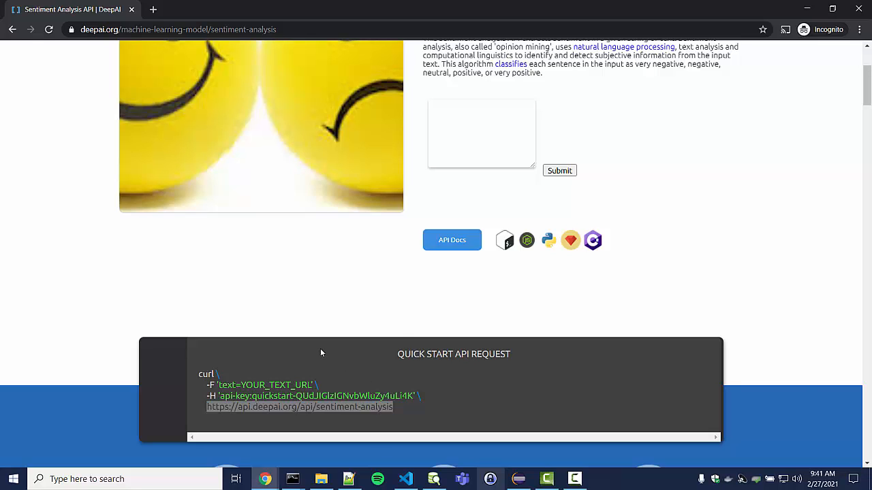
pyautogui.click(105, 297)
pyautogui.write('https://api.deepai.org/api/sentiment-analysis')
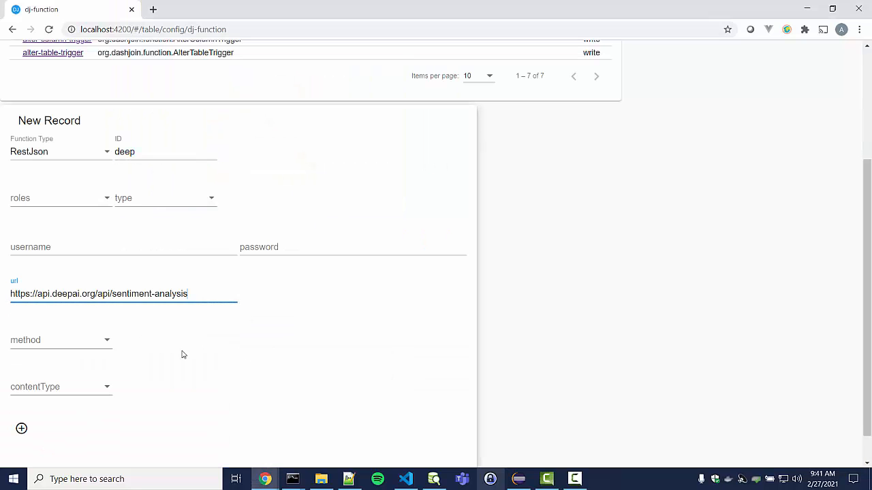
pyautogui.click(64, 351)
pyautogui.click(48, 369)
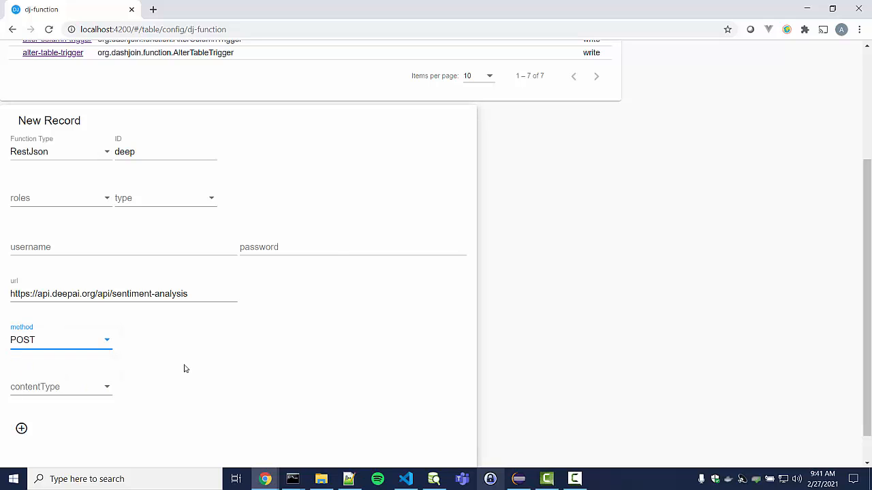
# Copy the api-key header name from DeepAI and choose form-urlencoded as content type
pyautogui.hotkey('alt', 'Tab')
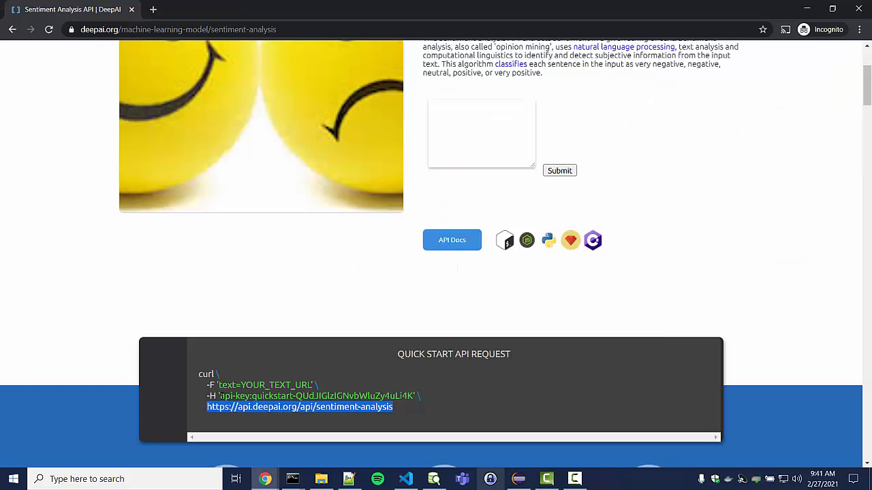
pyautogui.moveTo(219, 396); pyautogui.dragTo(249, 396)
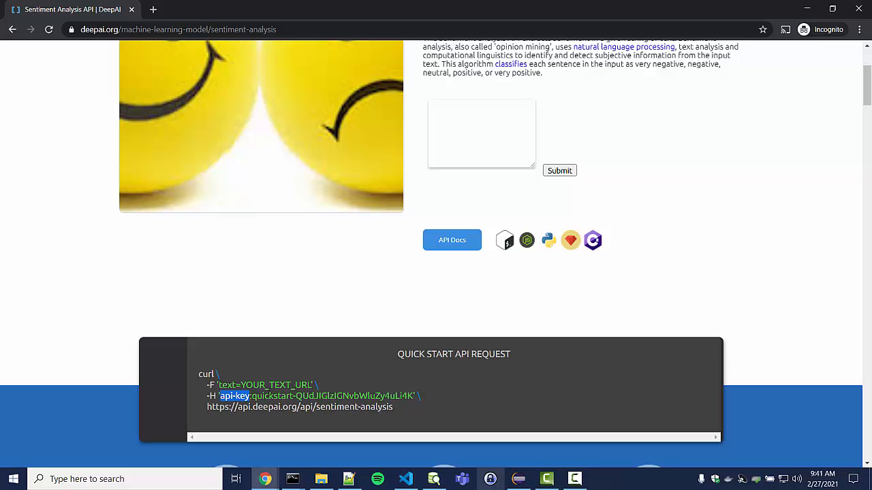
pyautogui.hotkey('alt', 'Tab')
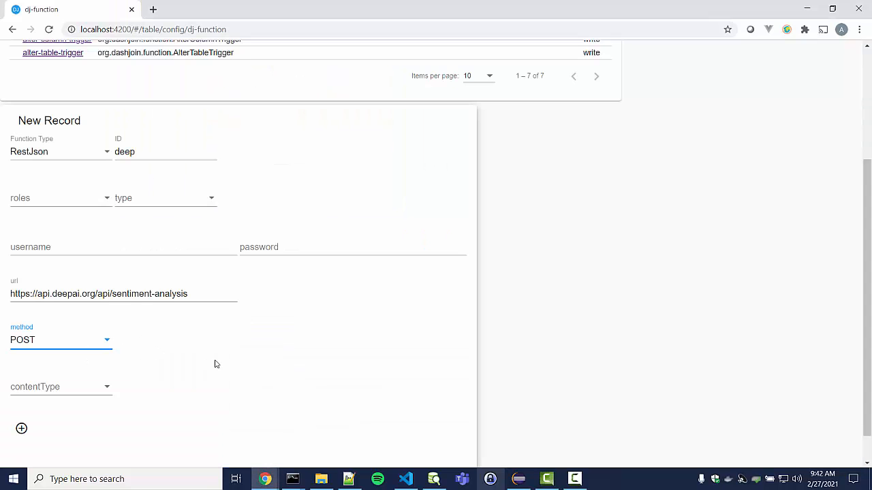
pyautogui.click(75, 352)
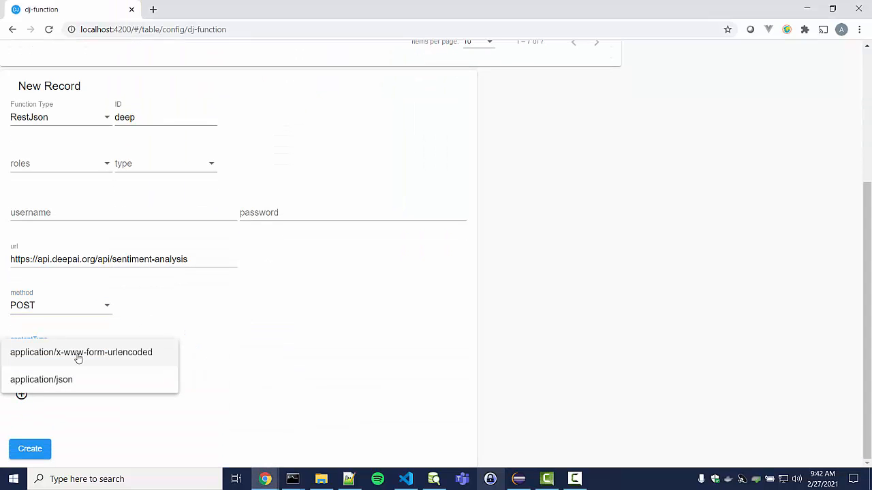
pyautogui.click(78, 354)
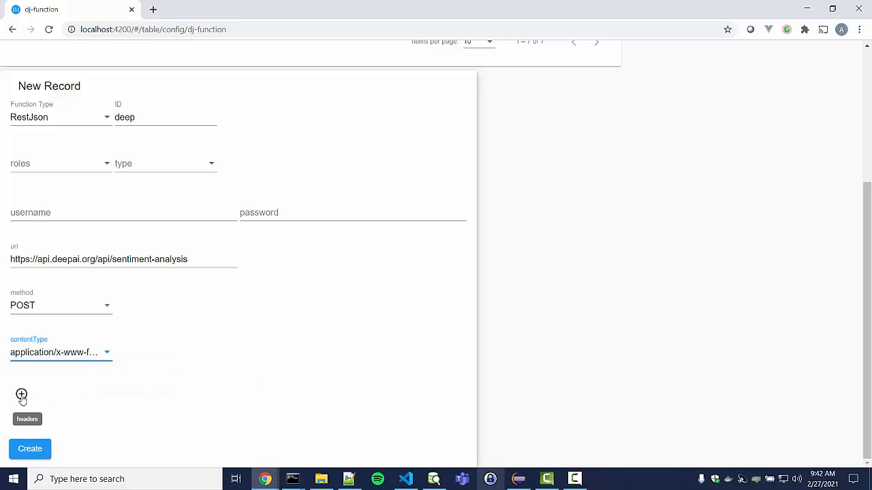
# Add an api-key header holding the API key and create the deep function
pyautogui.click(21, 394)
pyautogui.scroll(-1, 207, 370)
pyautogui.click(63, 376)
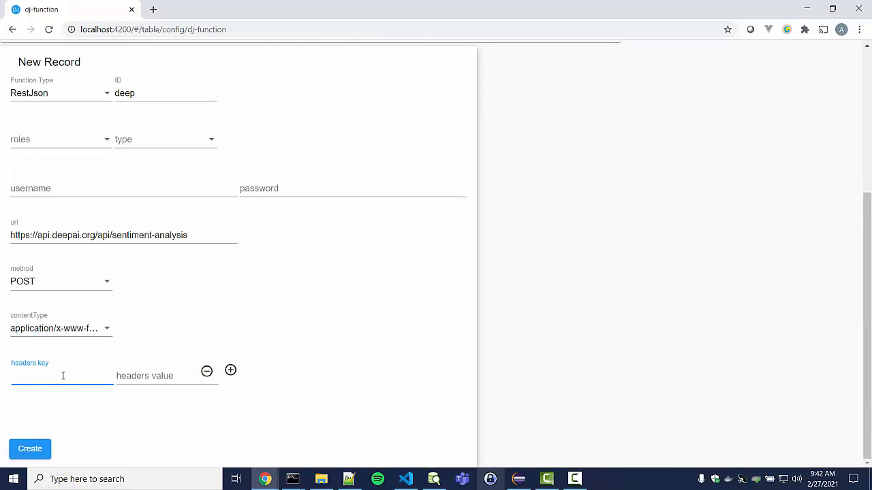
pyautogui.hotkey('ctrl', 'v')
pyautogui.click(137, 378)
pyautogui.hotkey('ctrl', 'v')
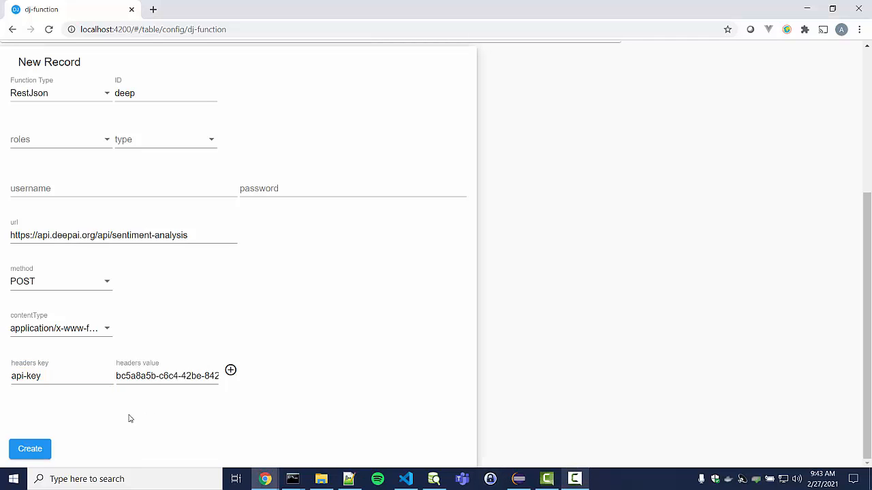
pyautogui.click(30, 450)
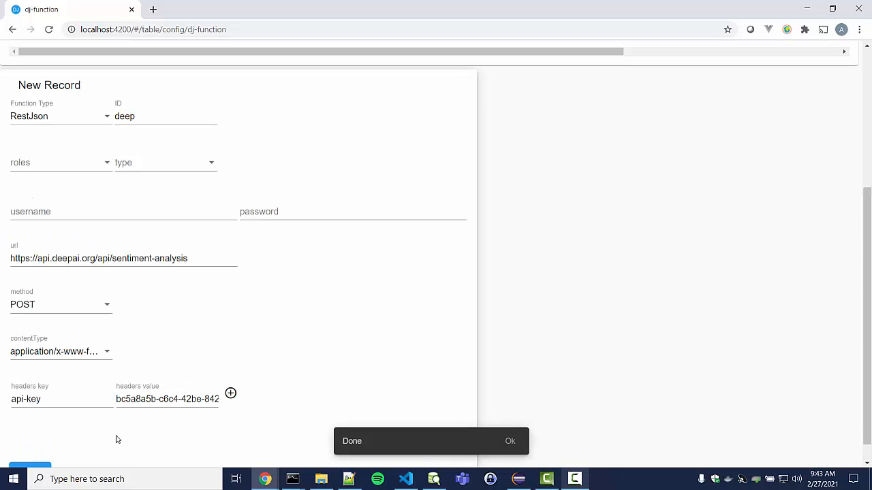
# Reload the function table, open the deep record, and test-run it
pyautogui.scroll(3, 191, 367)
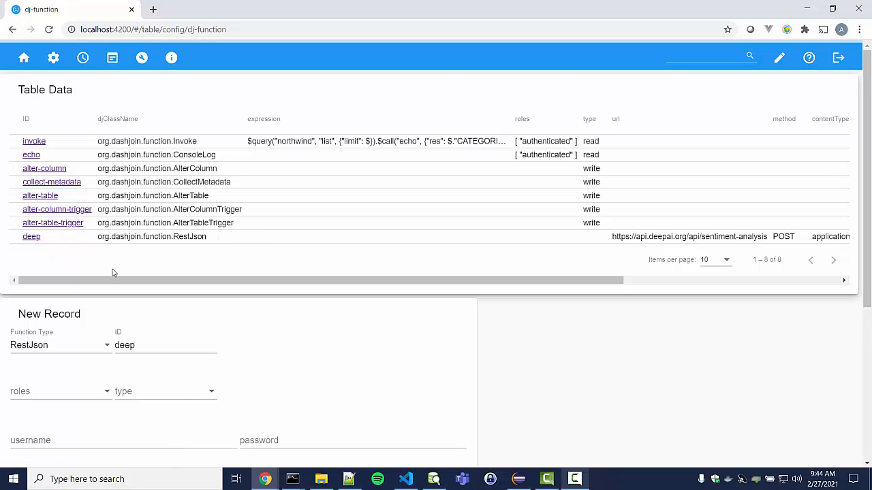
pyautogui.press('F5')
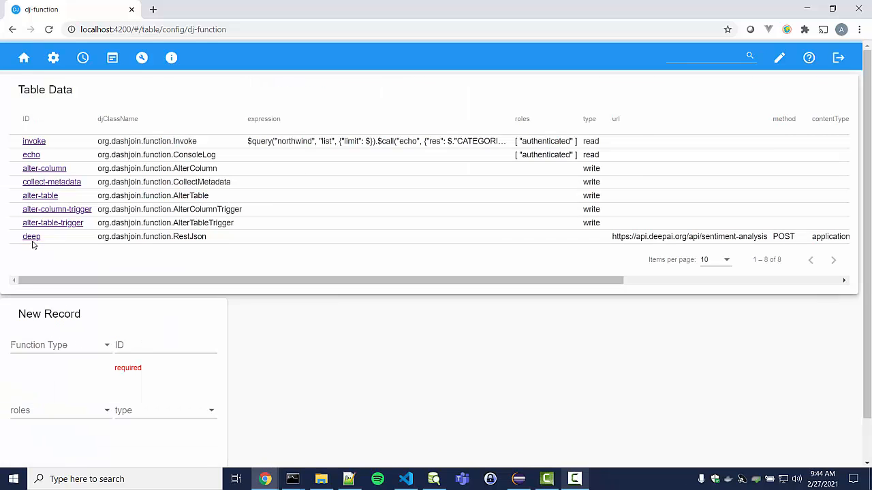
pyautogui.click(32, 237)
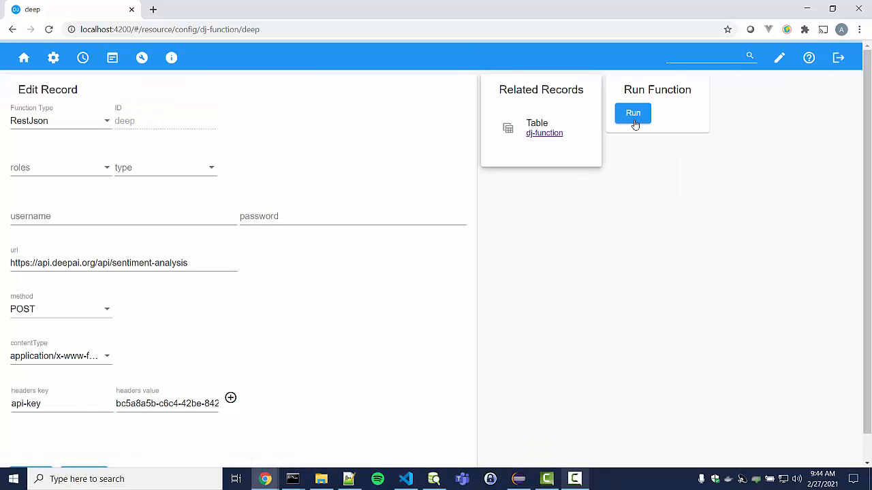
pyautogui.click(633, 114)
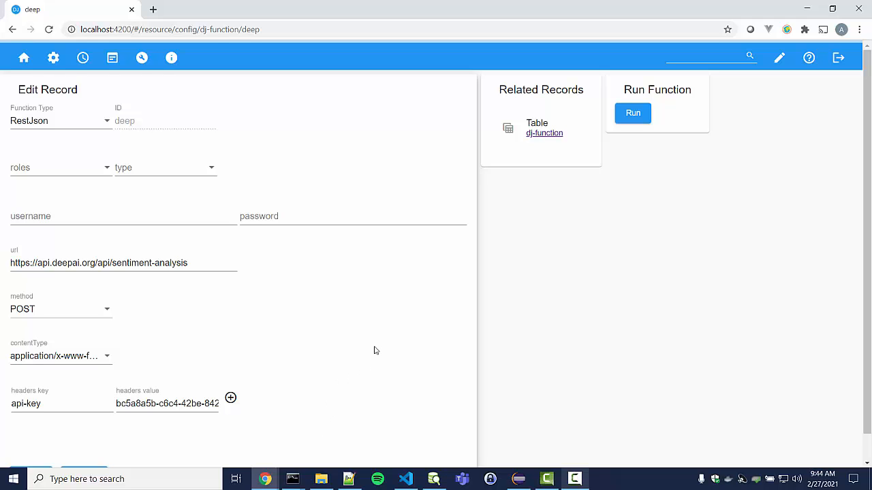
pyautogui.scroll(-1, 361, 341)
# Go back to the function table and start a new Invoke-type function draft
pyautogui.hotkey('alt', 'Left')
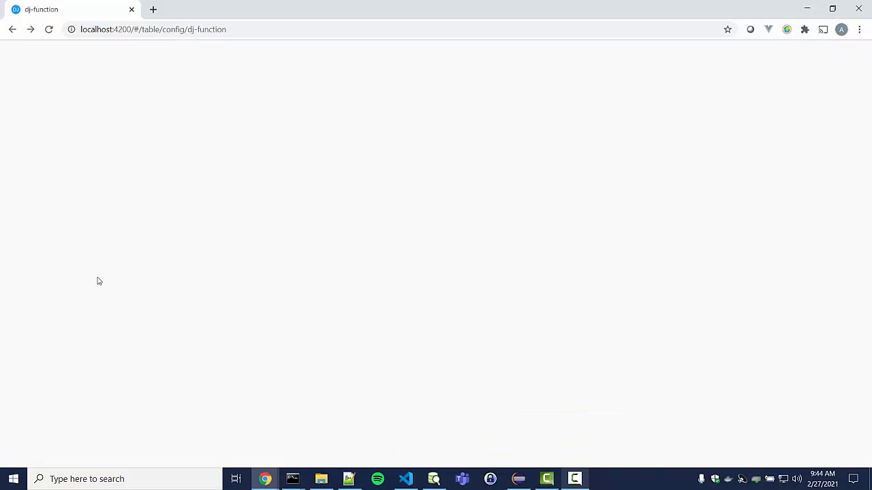
pyautogui.scroll(-1, 53, 299)
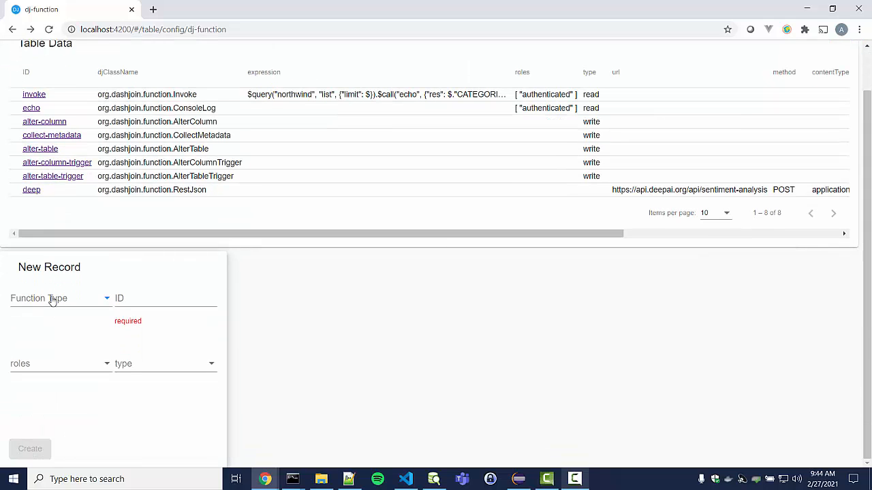
pyautogui.click(52, 299)
pyautogui.scroll(-2, 45, 374)
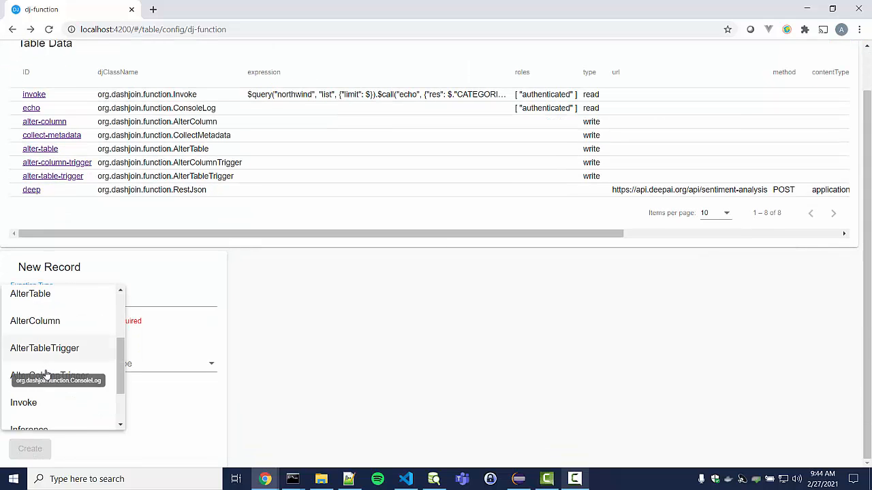
pyautogui.click(29, 402)
pyautogui.scroll(-1, 207, 331)
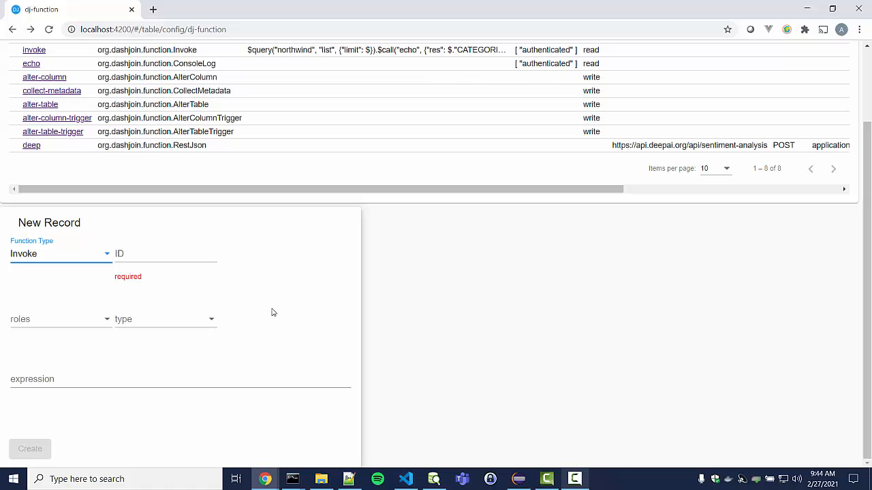
pyautogui.click(168, 256)
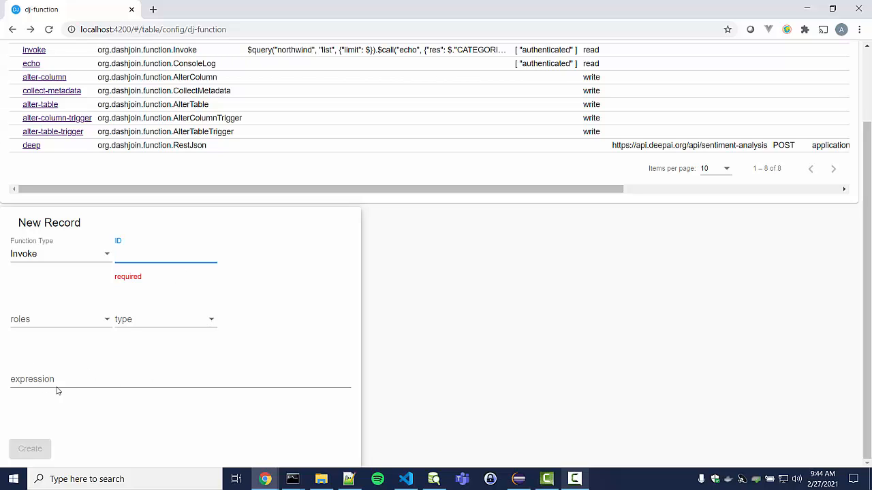
# Enter the expression $call('deep', {"text": "I love it"}).output[0], previewing "Positive"
pyautogui.click(84, 380)
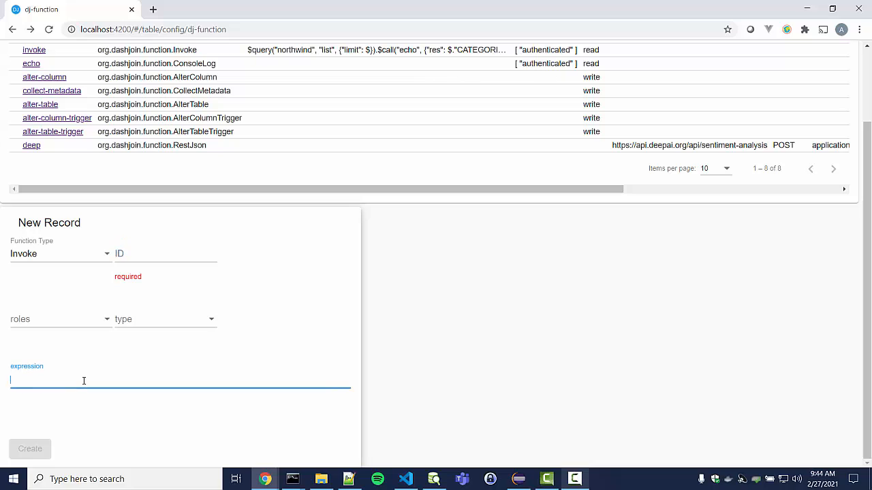
pyautogui.write('$')
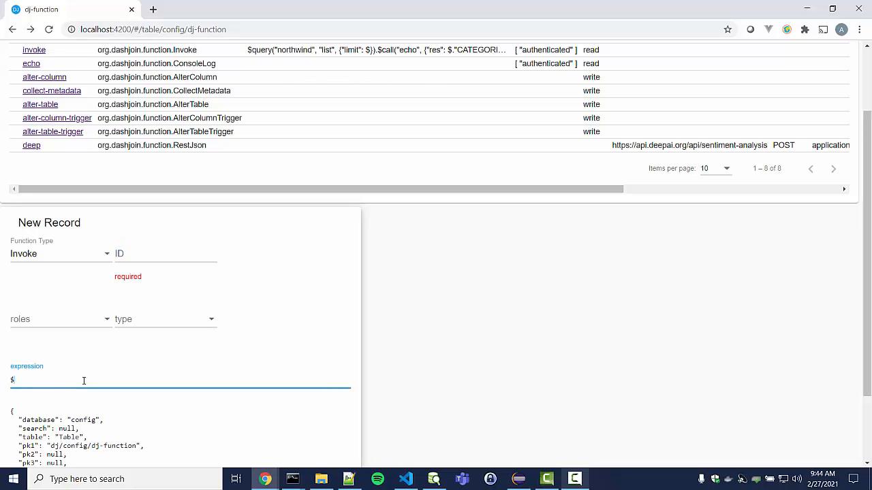
pyautogui.write('call()')
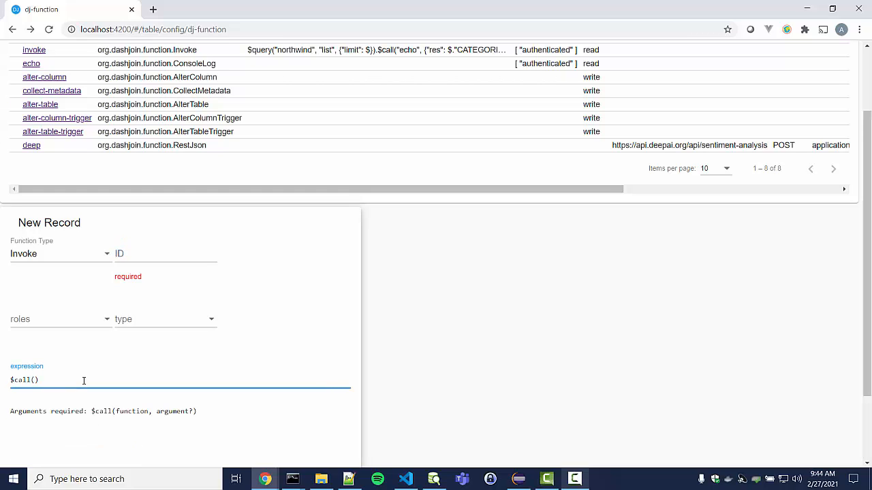
pyautogui.scroll(-2, 156, 379)
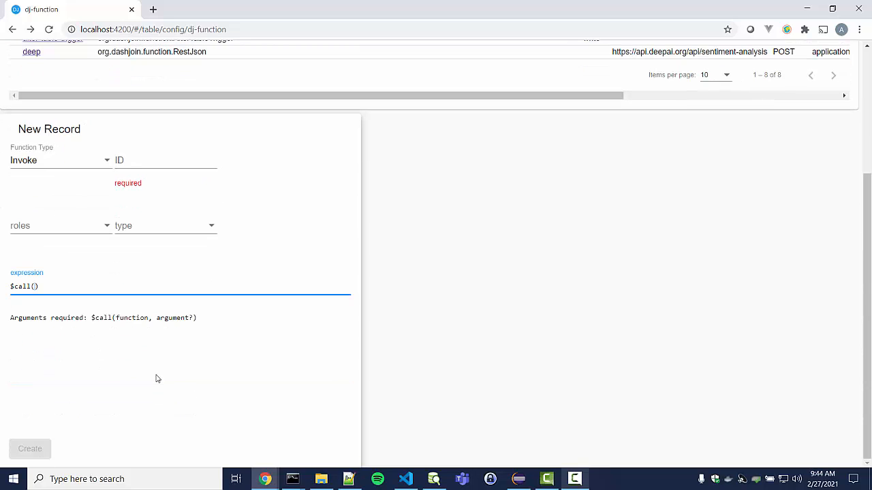
pyautogui.write("'deep")
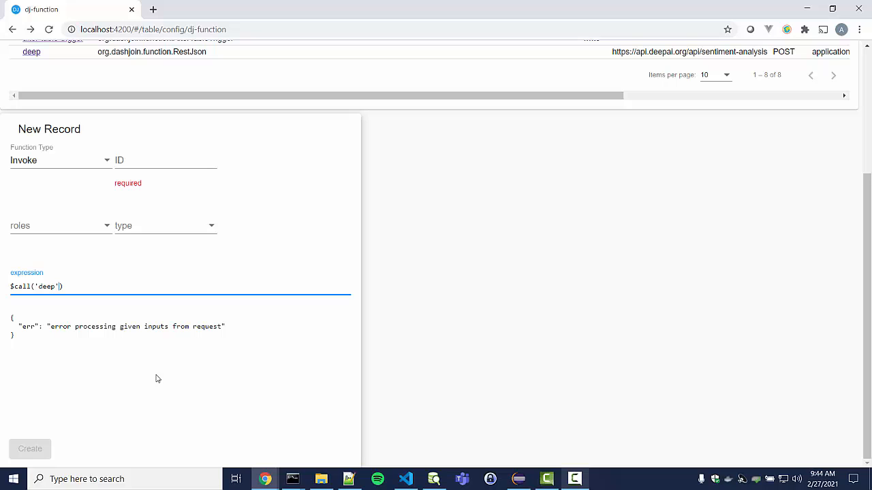
pyautogui.write('\', {"te}"text"')
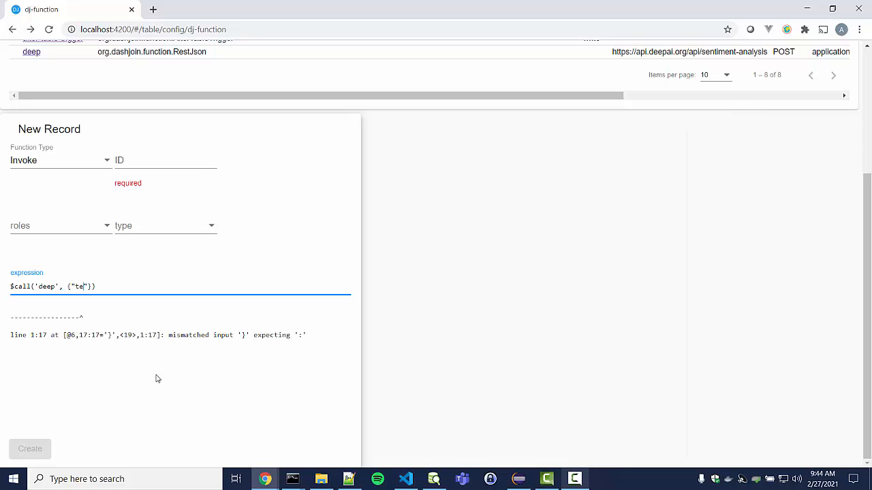
pyautogui.write(': ""')
pyautogui.write('I love it')
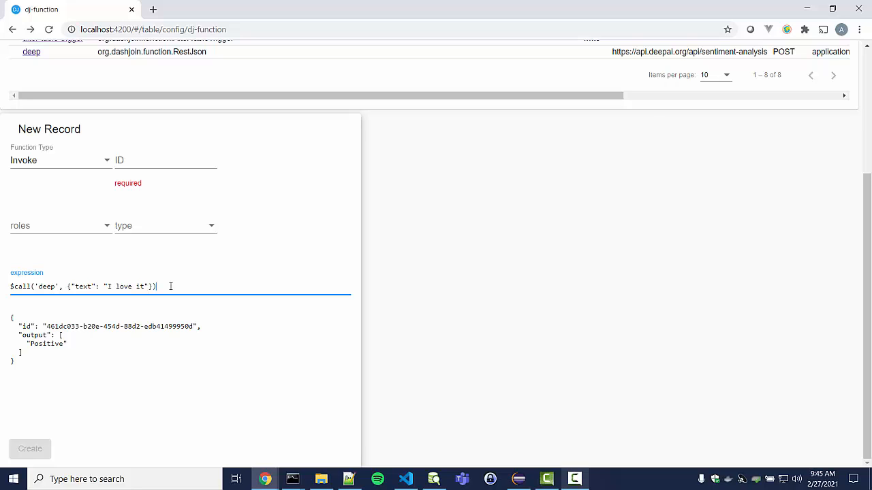
pyautogui.write('.output')
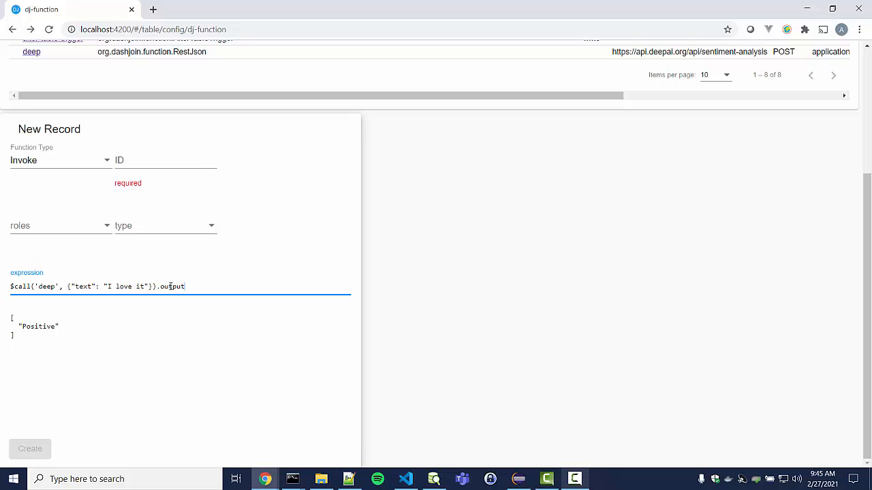
pyautogui.write('[]')
pyautogui.write('0')
pyautogui.hotkey('ctrl', 'a')
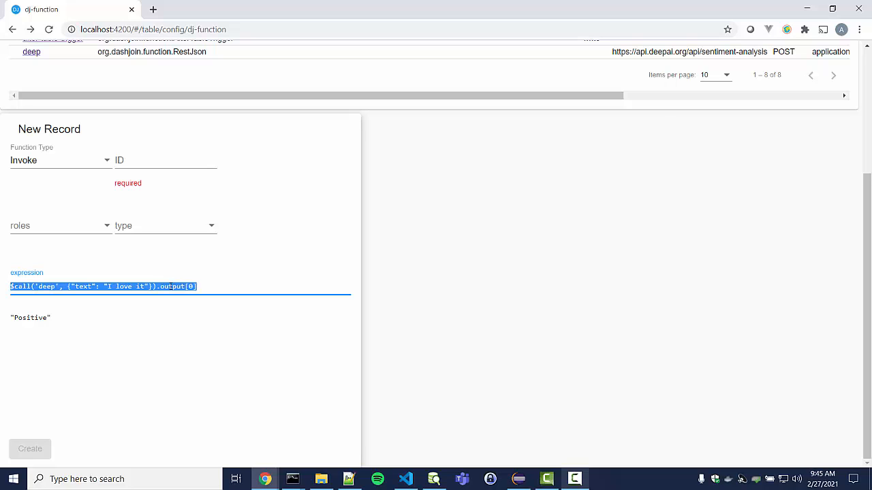
pyautogui.click(211, 285)
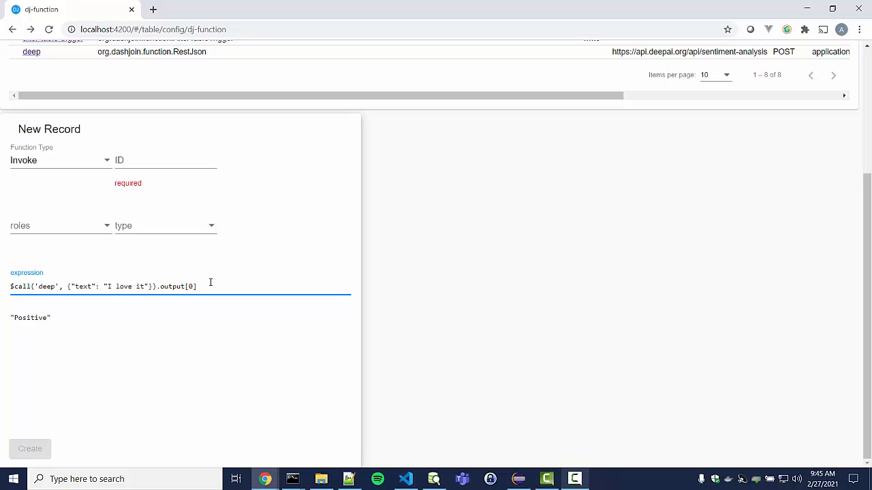
pyautogui.scroll(3, 217, 274)
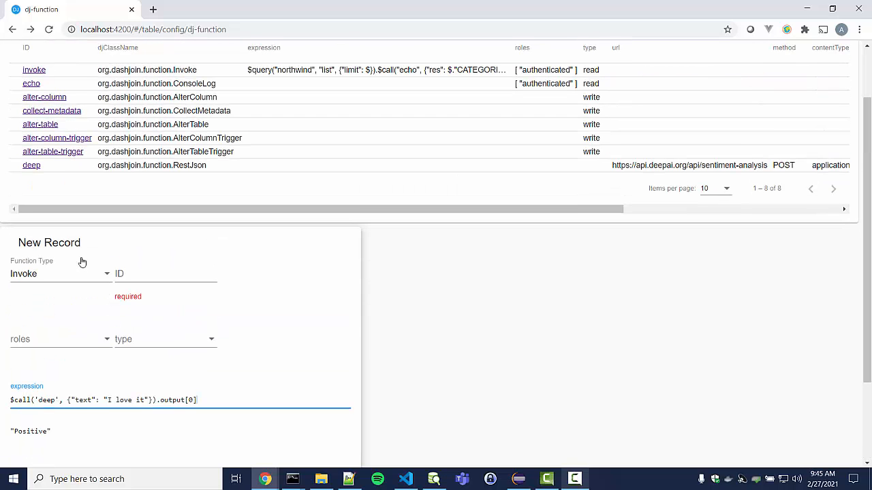
# Switch the draft to Email type with ID email and create it as the ninth function
pyautogui.click(43, 281)
pyautogui.scroll(-1, 30, 286)
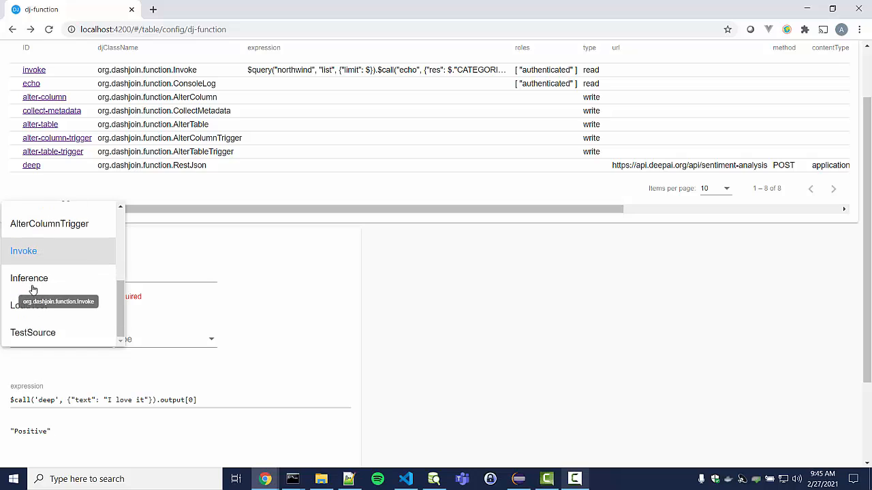
pyautogui.scroll(3, 38, 310)
pyautogui.click(31, 222)
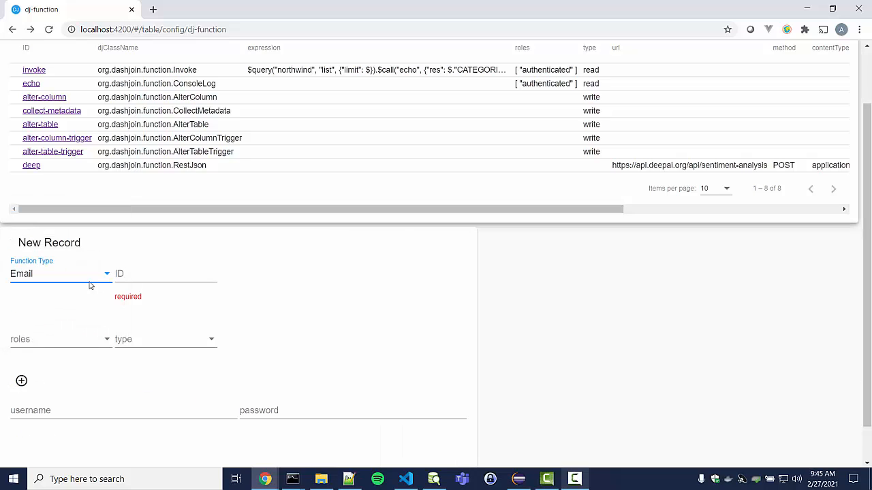
pyautogui.click(126, 273)
pyautogui.write('email')
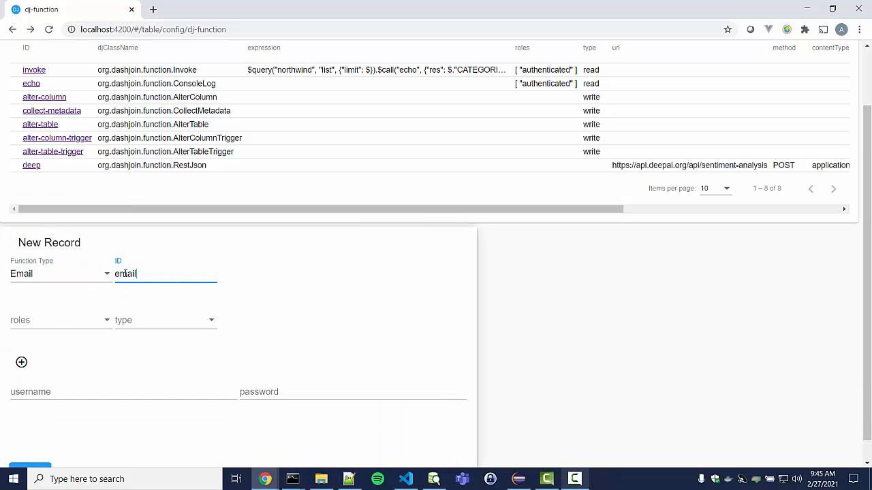
pyautogui.click(354, 319)
pyautogui.scroll(-1, 353, 321)
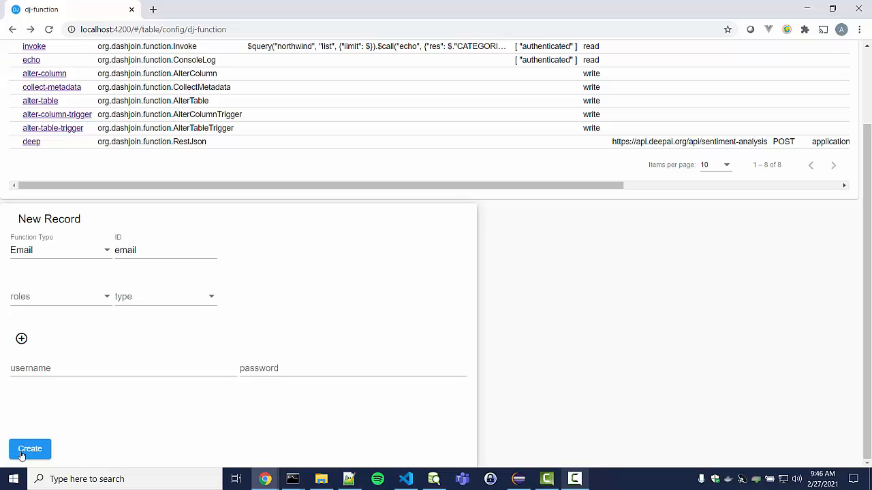
pyautogui.click(21, 452)
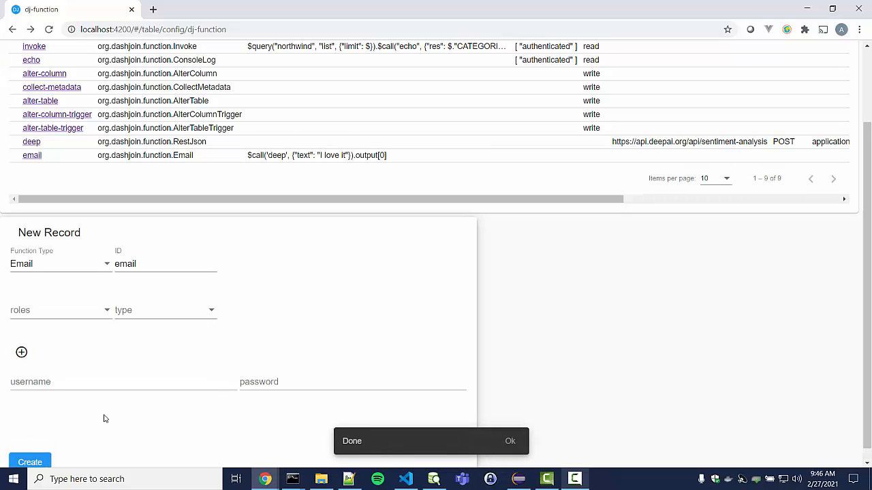
pyautogui.scroll(3, 104, 418)
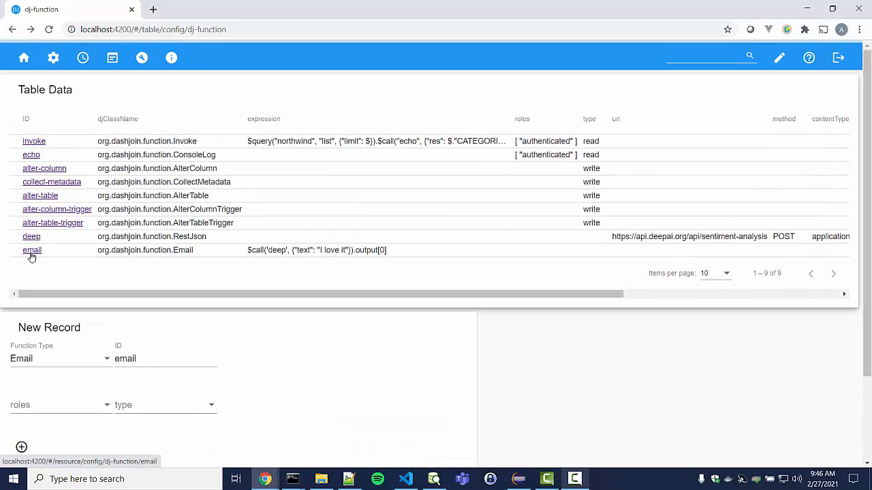
# Switch the function type back to Invoke
pyautogui.scroll(-1, 27, 341)
pyautogui.click(34, 302)
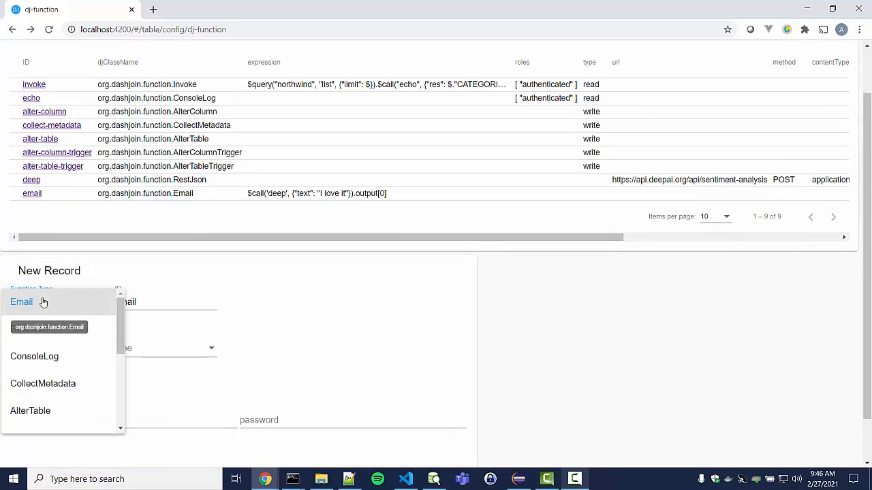
pyautogui.scroll(-2, 20, 350)
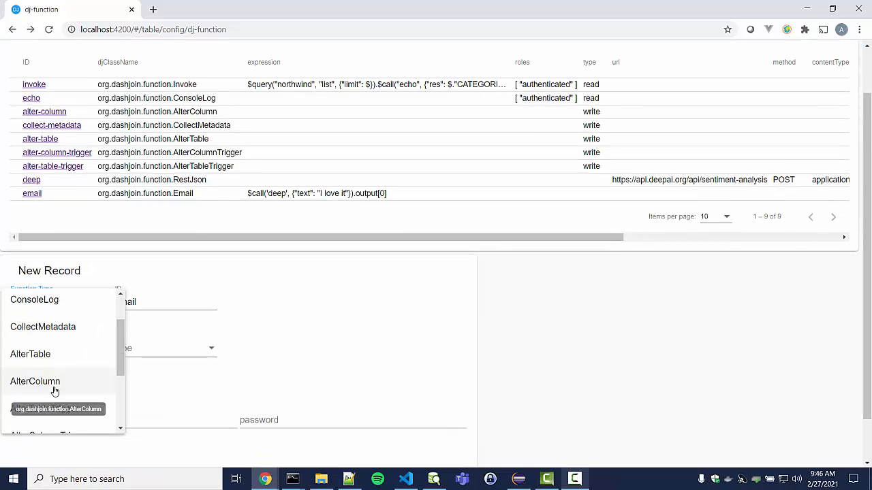
pyautogui.scroll(-4, 46, 387)
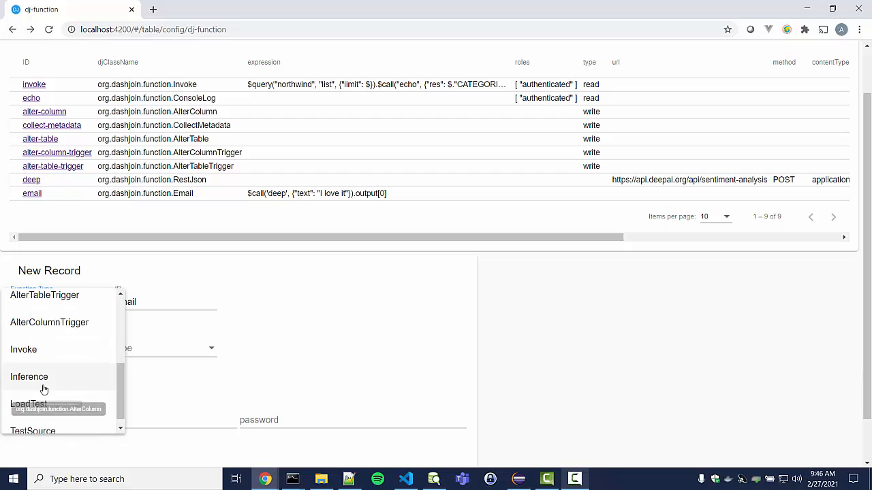
pyautogui.click(25, 350)
pyautogui.scroll(-1, 196, 364)
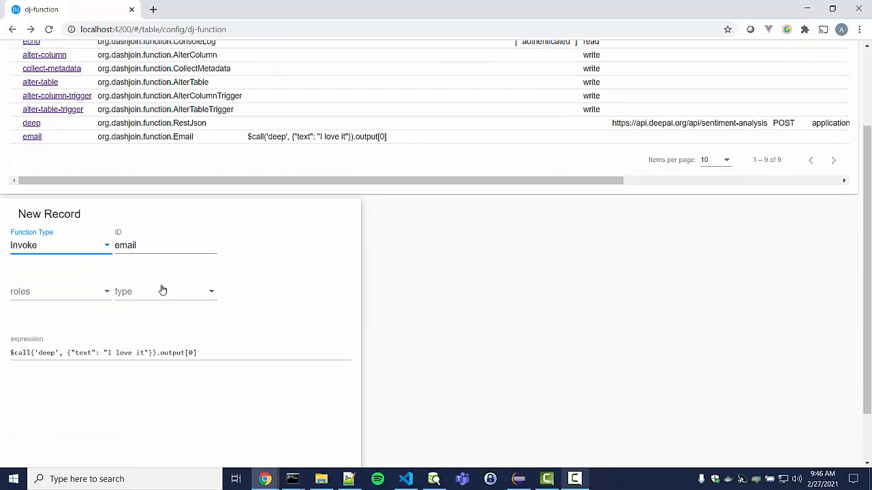
# Change the called function from deep to email and delete the old arguments and output suffix
pyautogui.doubleClick(48, 353)
pyautogui.write('email')
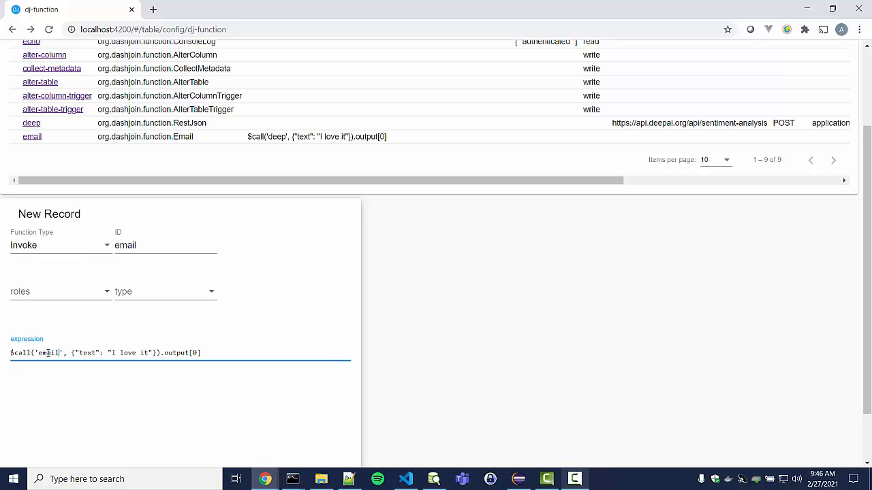
pyautogui.press('Right')
pyautogui.press('Right')
pyautogui.press('Right')
pyautogui.hotkey('shift', 'Right')
pyautogui.hotkey('shift', 'Right')
pyautogui.hotkey('shift', 'Right')
pyautogui.hotkey('shift', 'Right')
pyautogui.hotkey('shift', 'Right')
pyautogui.hotkey('shift', 'Right')
pyautogui.hotkey('shift', 'Right')
pyautogui.hotkey('shift', 'Right')
pyautogui.hotkey('shift', 'Right')
pyautogui.hotkey('shift', 'Right')
pyautogui.hotkey('shift', 'Right')
pyautogui.hotkey('shift', 'Right')
pyautogui.hotkey('shift', 'Right')
pyautogui.hotkey('shift', 'Right')
pyautogui.hotkey('shift', 'Right')
pyautogui.hotkey('shift', 'Right')
pyautogui.hotkey('shift', 'Right')
pyautogui.hotkey('shift', 'Right')
pyautogui.hotkey('shift', 'Right')
pyautogui.hotkey('shift', 'Right')
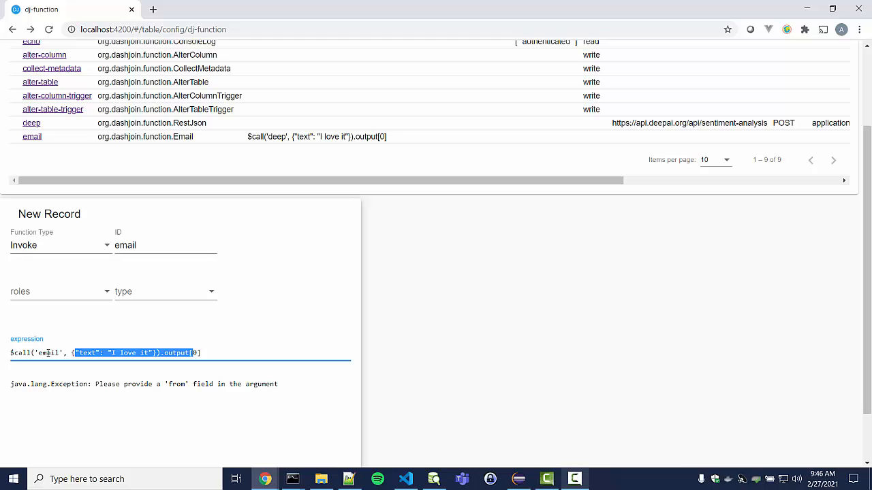
pyautogui.hotkey('shift', 'Right')
pyautogui.hotkey('shift', 'Right')
pyautogui.press('Delete')
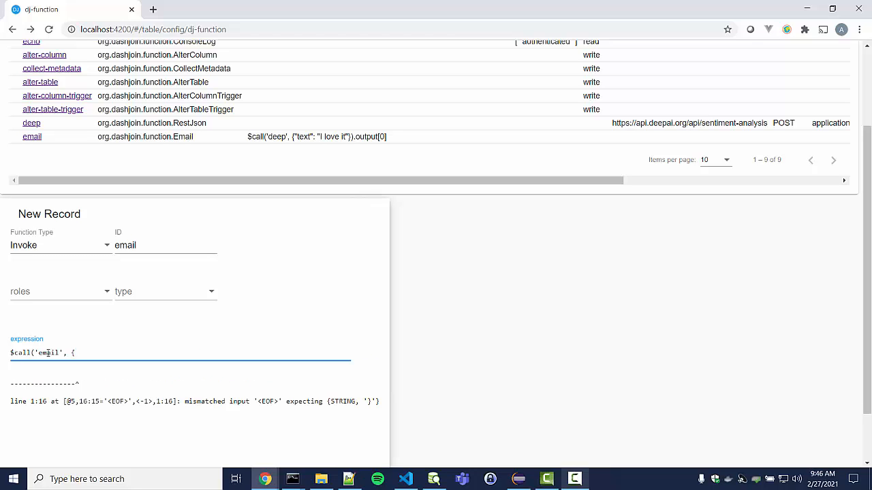
# Pass from "test", to "fff" and text "wefwef" as the email call's arguments
pyautogui.write('})')
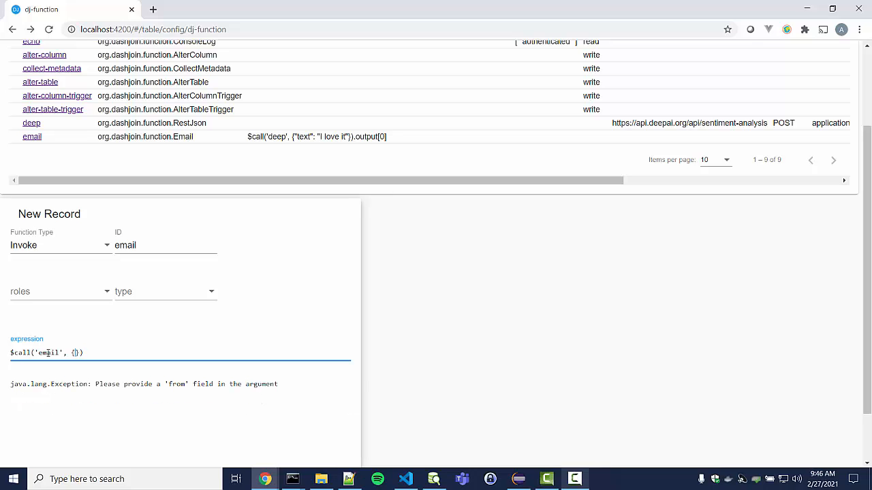
pyautogui.write('"from"')
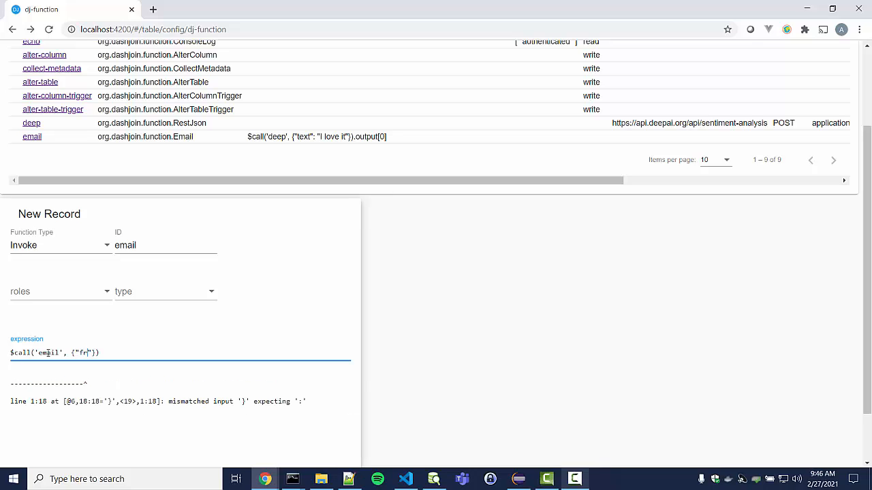
pyautogui.write(':"test"')
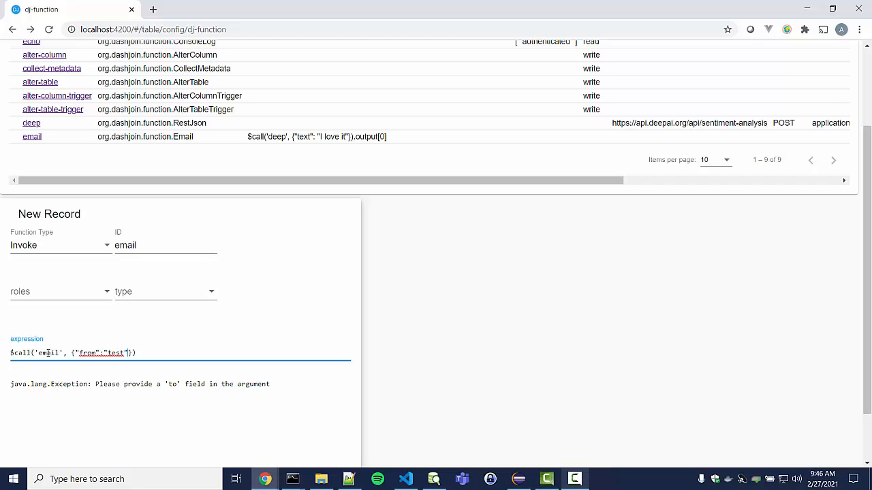
pyautogui.write(', ""')
pyautogui.write('to":"')
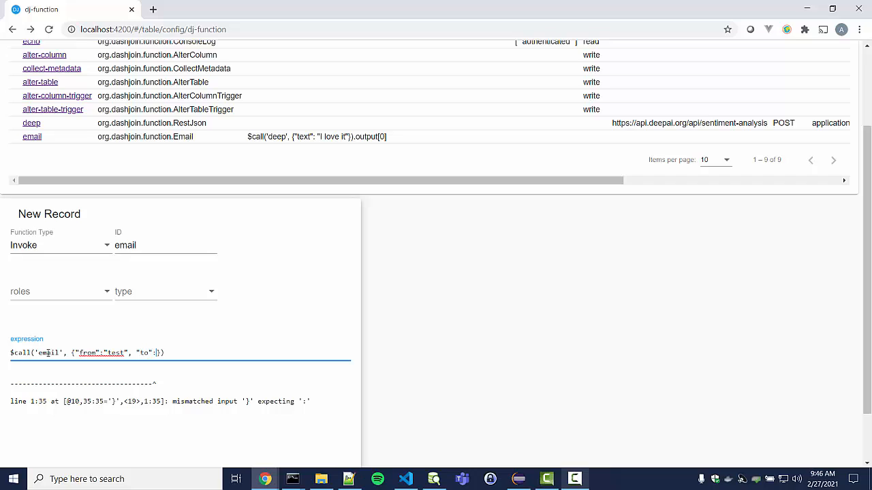
pyautogui.write('fff", ""')
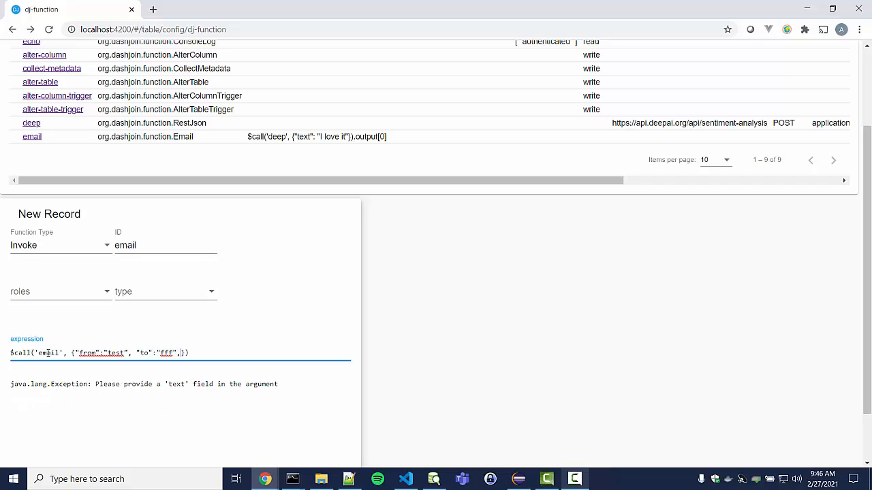
pyautogui.write('text')
pyautogui.write(': "')
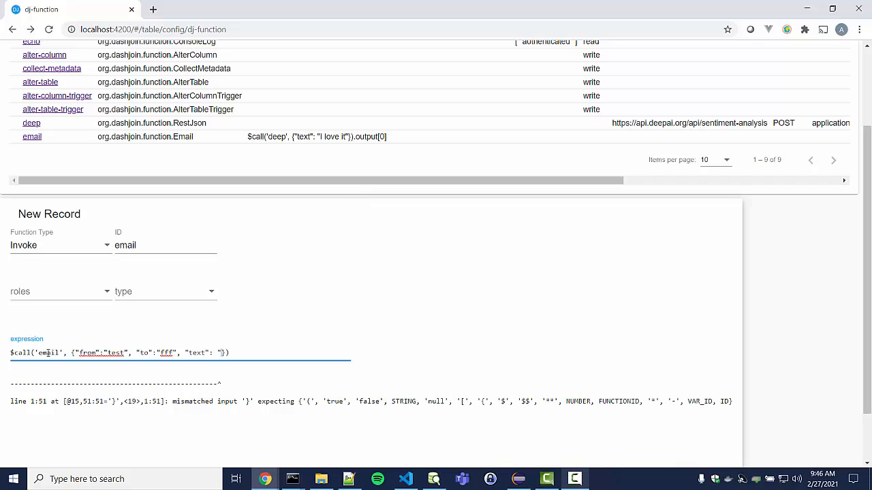
pyautogui.write('"')
pyautogui.press('Left')
pyautogui.write('wefwef')
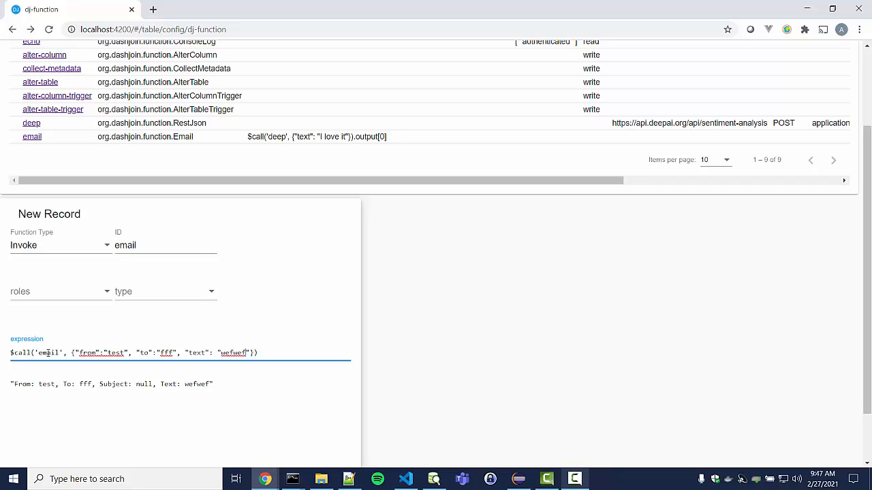
pyautogui.doubleClick(114, 353)
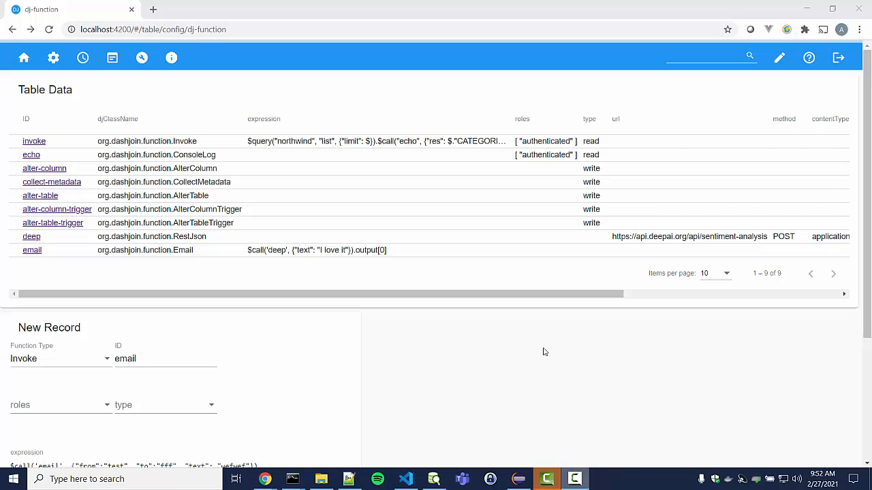
# Set the new function's type to Inference
pyautogui.click(78, 359)
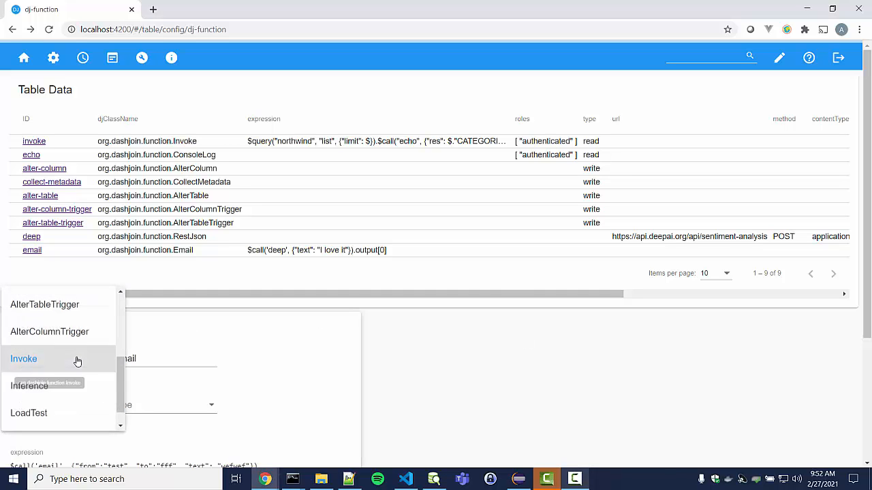
pyautogui.click(51, 388)
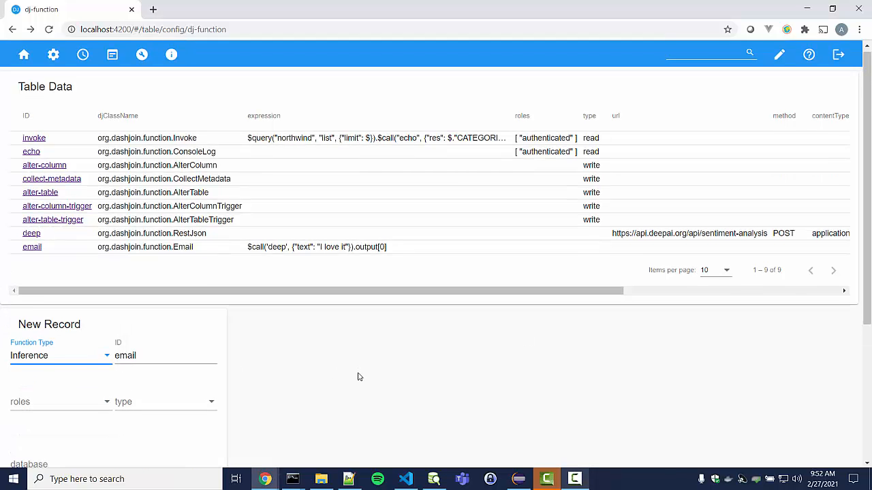
pyautogui.scroll(-2, 360, 376)
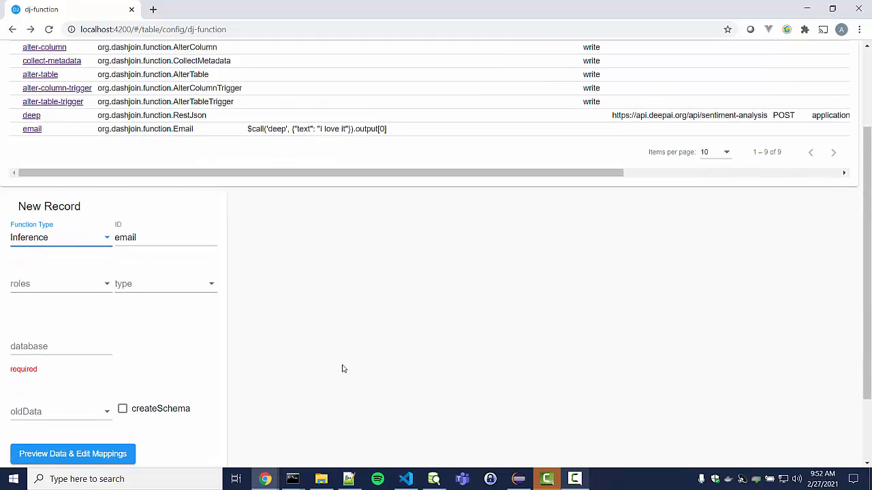
pyautogui.scroll(-1, 334, 365)
# Leave the database field unchosen and go to the query catalog
pyautogui.click(71, 294)
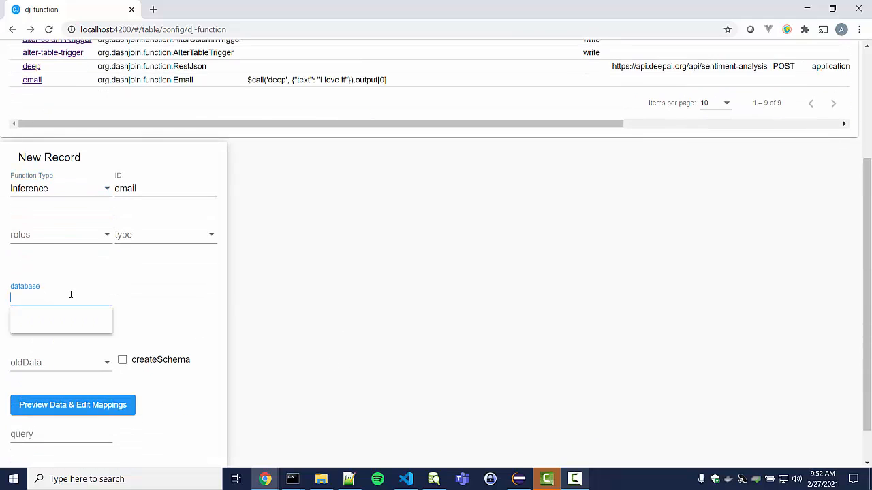
pyautogui.click(303, 342)
pyautogui.scroll(2, 305, 326)
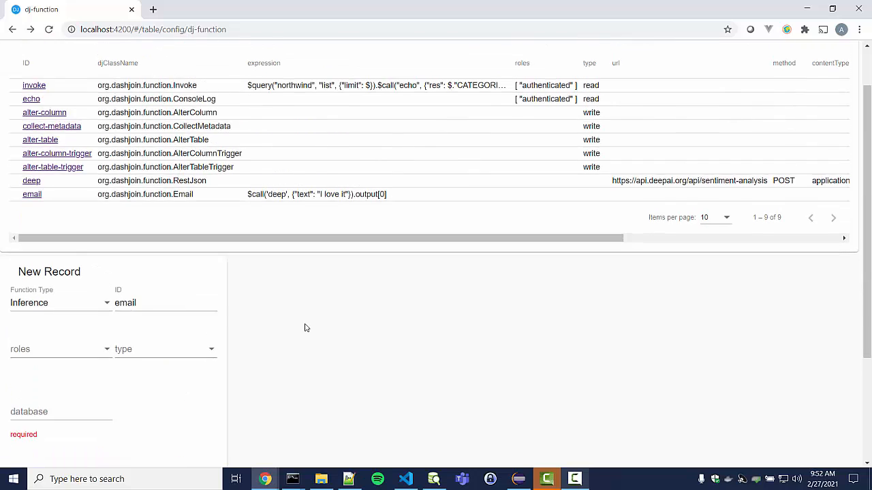
pyautogui.scroll(1, 304, 327)
pyautogui.click(82, 58)
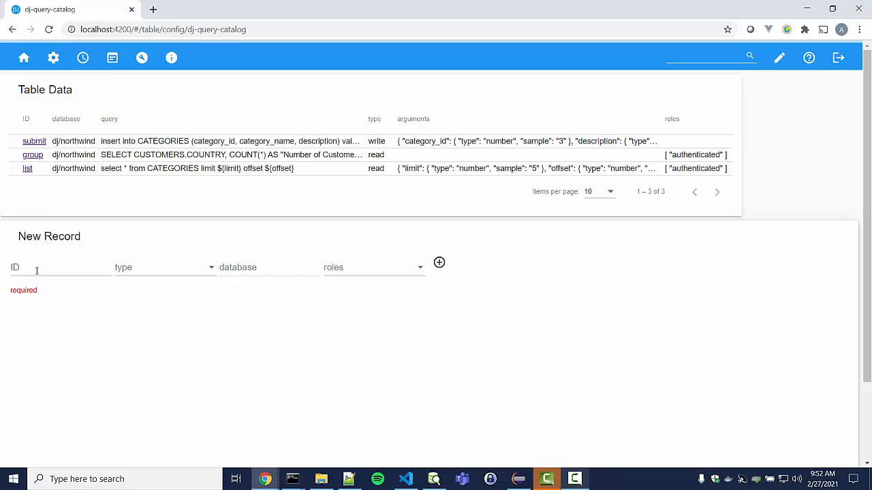
# Enter allMessages as the new query's ID
pyautogui.click(27, 267)
pyautogui.write('all')
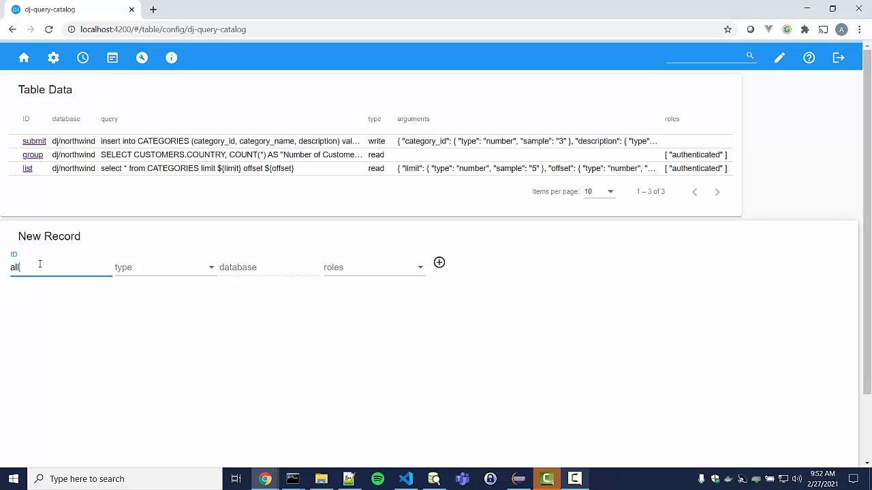
pyautogui.write('Messages')
pyautogui.click(253, 311)
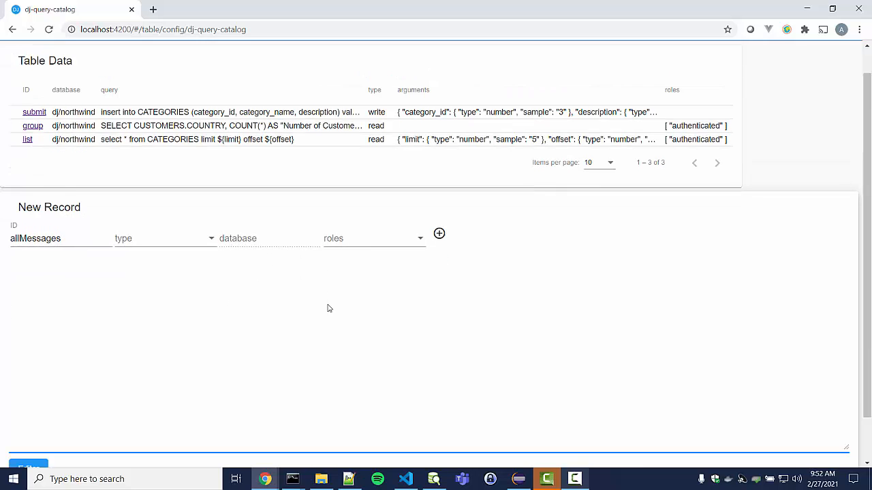
# Start a visual query on the Message table of the test database
pyautogui.click(36, 418)
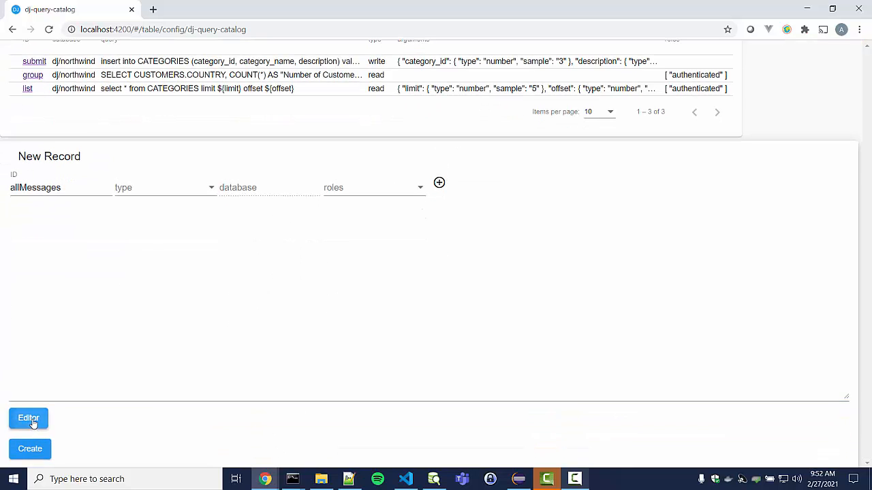
pyautogui.click(41, 137)
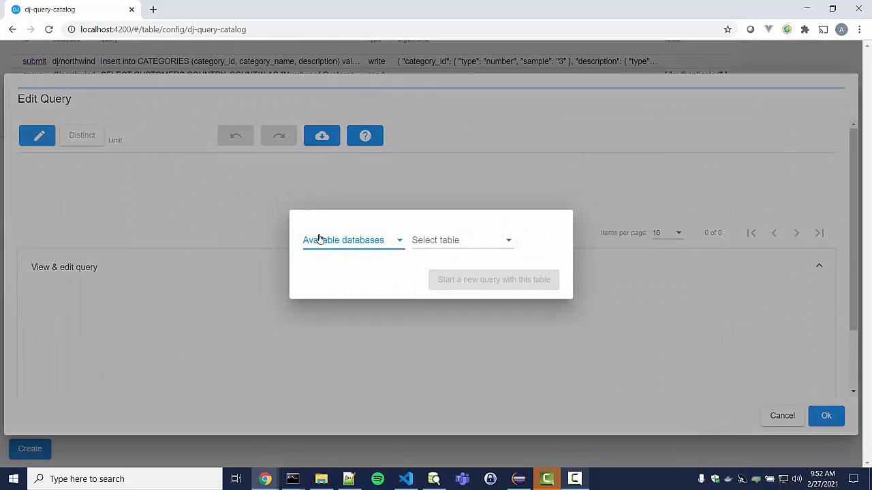
pyautogui.click(321, 241)
pyautogui.click(323, 263)
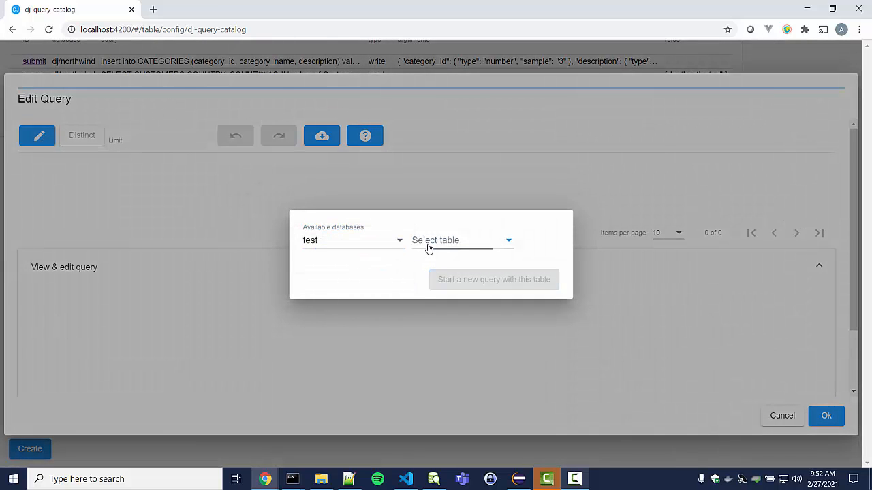
pyautogui.click(427, 244)
pyautogui.click(430, 241)
pyautogui.click(457, 280)
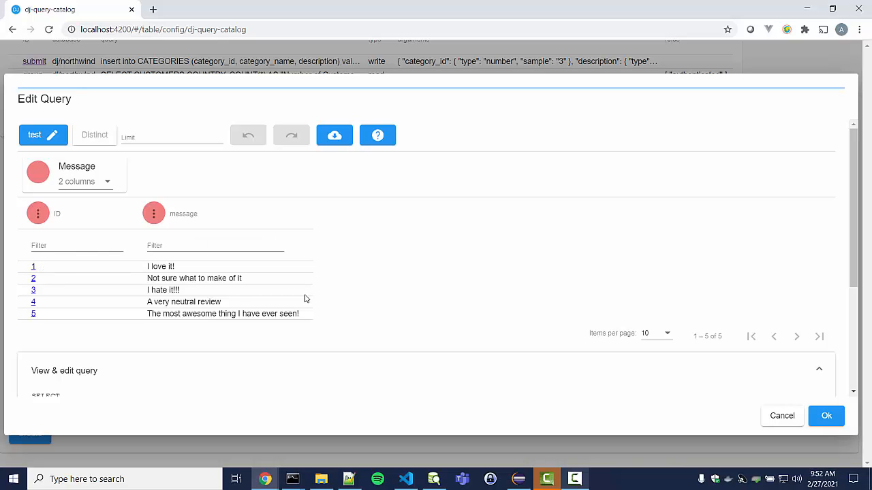
# Accept the query selecting ID and message, and create allMessages in the catalog
pyautogui.moveTo(152, 267); pyautogui.dragTo(177, 268)
pyautogui.click(190, 292)
pyautogui.click(826, 423)
pyautogui.click(28, 451)
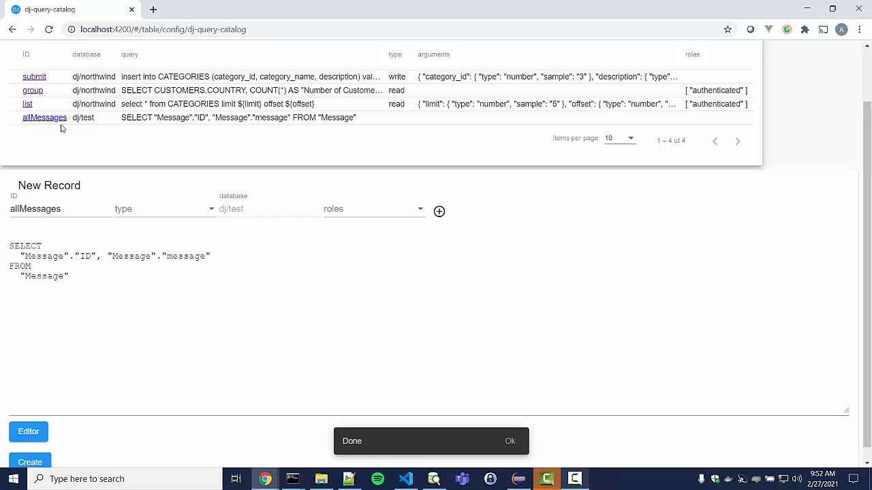
# Start a new Inference function in the functions table with ID infer
pyautogui.scroll(2, 61, 151)
pyautogui.click(142, 59)
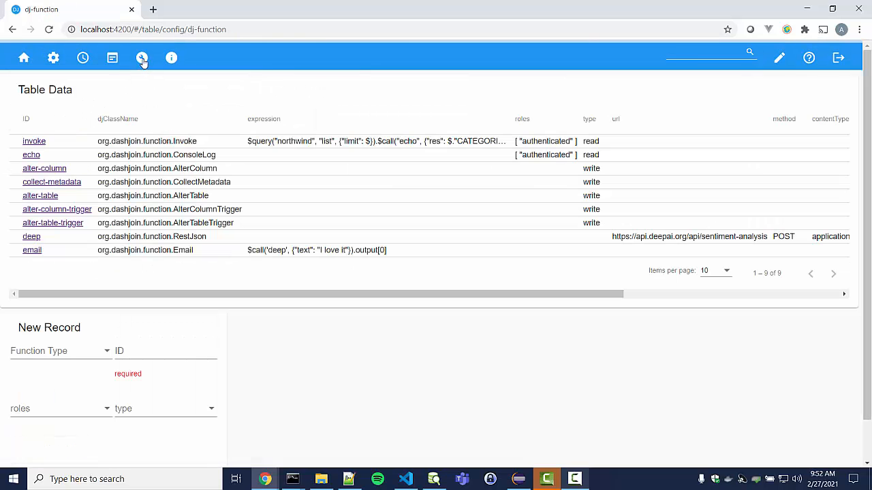
pyautogui.scroll(-1, 54, 326)
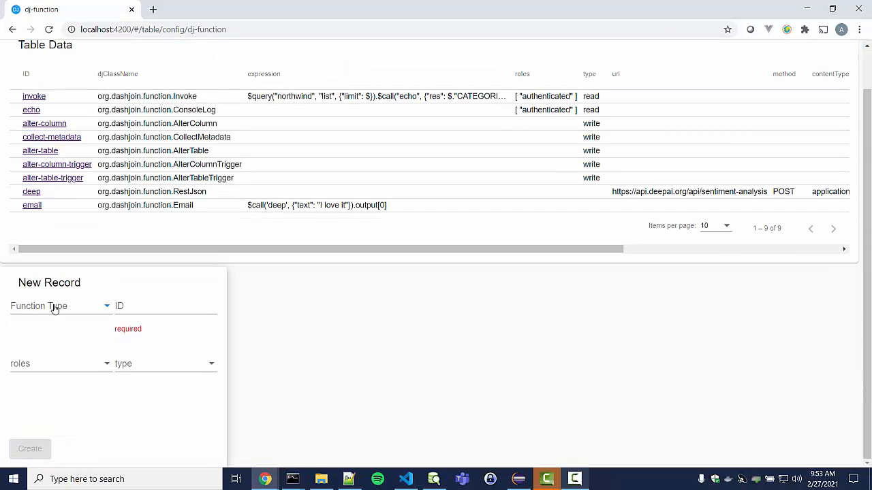
pyautogui.click(55, 306)
pyautogui.scroll(-1, 42, 363)
pyautogui.scroll(-1, 43, 367)
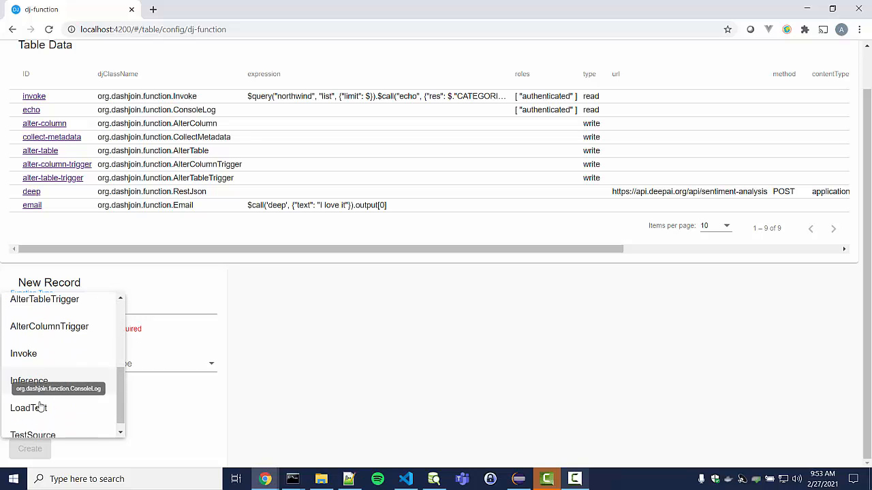
pyautogui.click(37, 386)
pyautogui.click(144, 308)
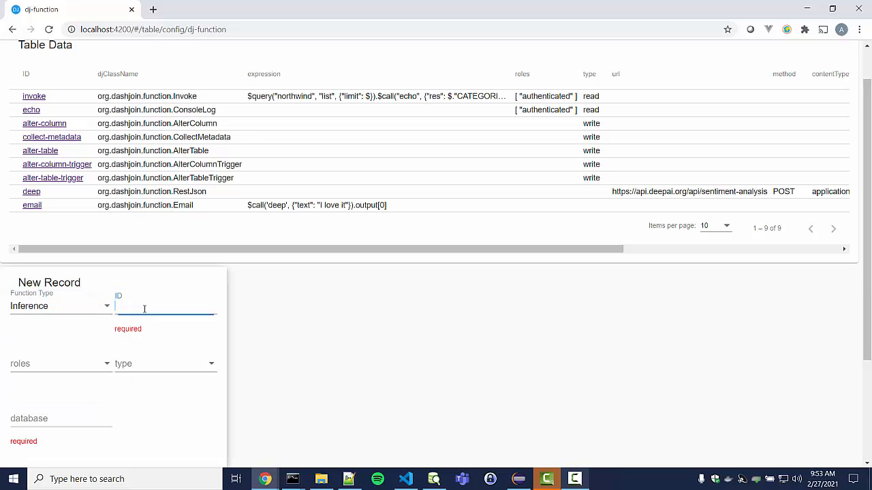
pyautogui.write('infer')
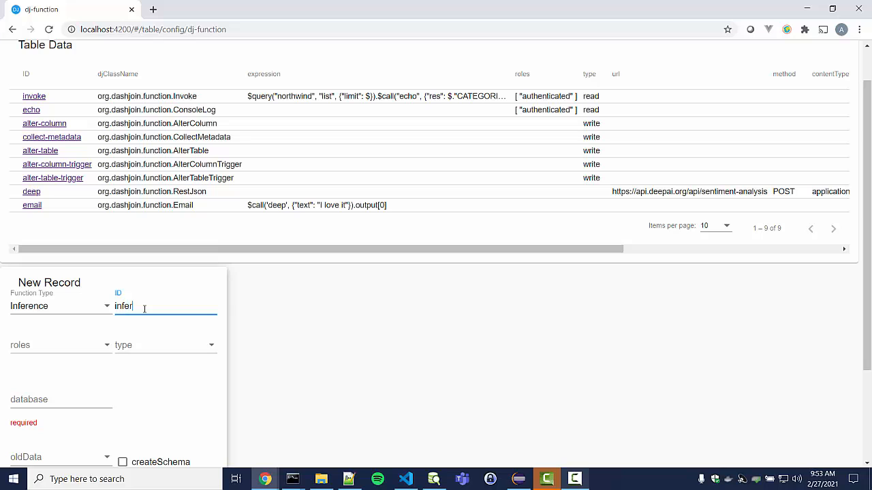
pyautogui.click(272, 386)
# Point the infer function at the test database and the allMessages query
pyautogui.scroll(-2, 122, 326)
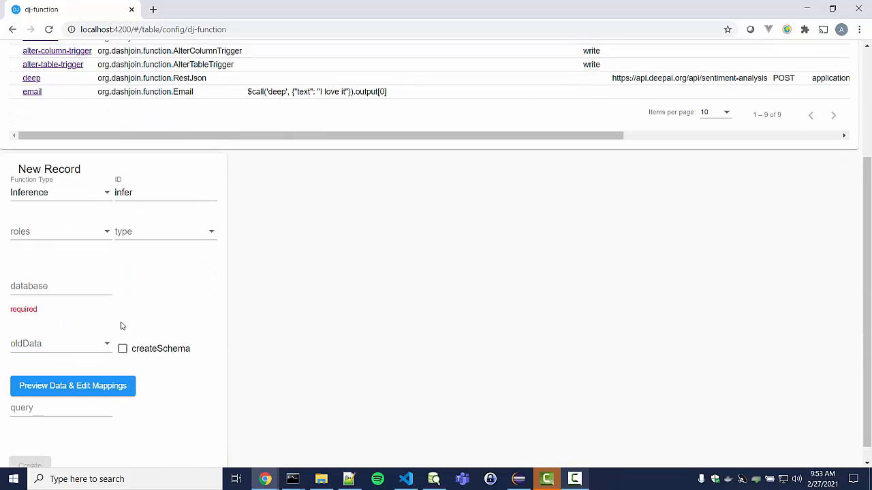
pyautogui.click(84, 287)
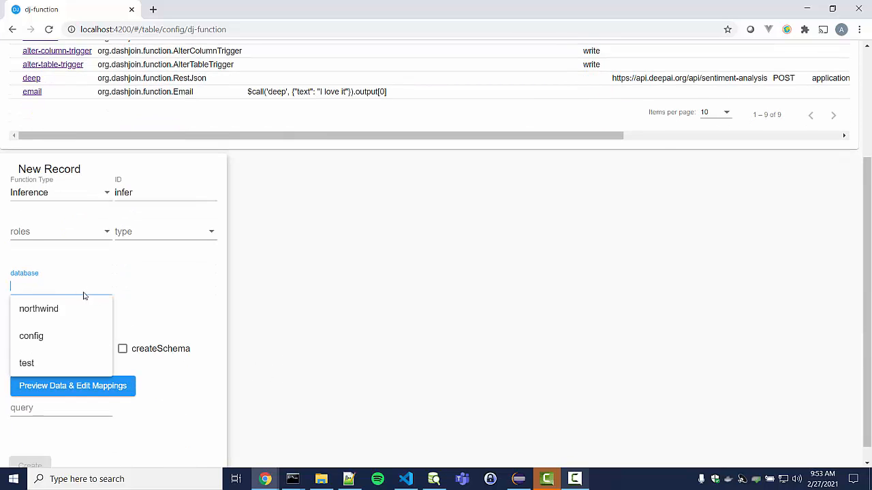
pyautogui.click(40, 366)
pyautogui.click(99, 394)
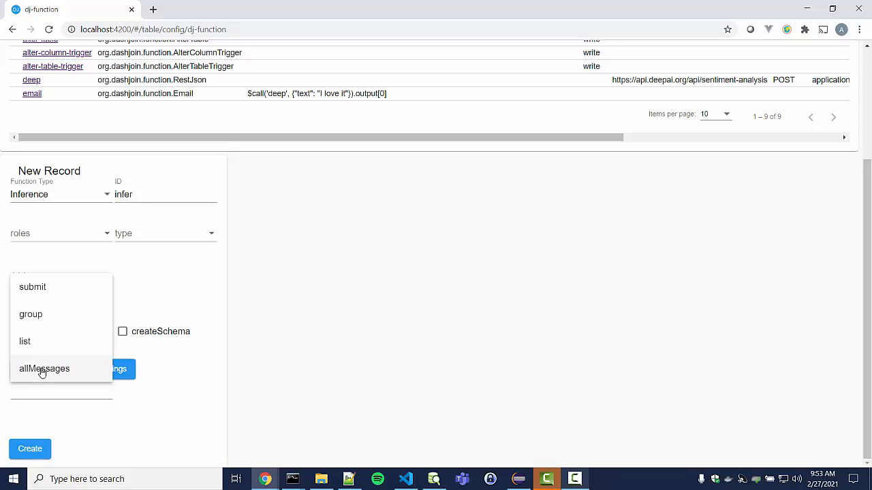
pyautogui.click(43, 369)
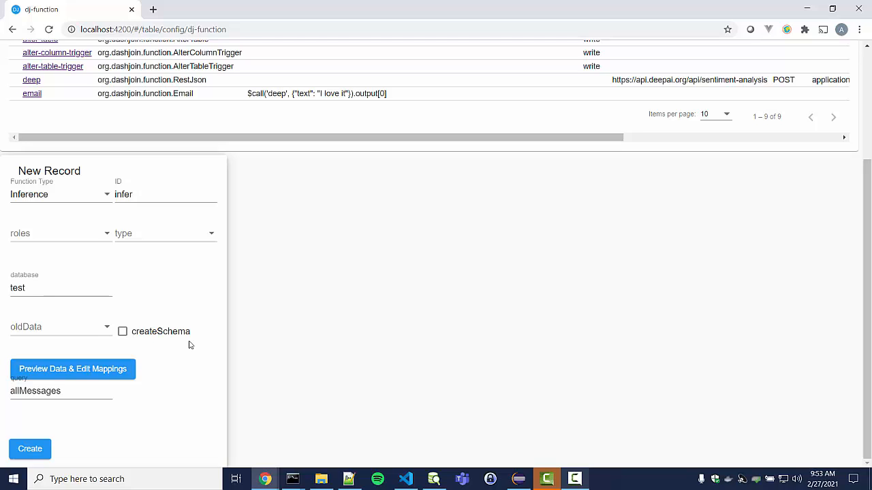
# Set old data handling to Ignore and create the infer function
pyautogui.click(90, 329)
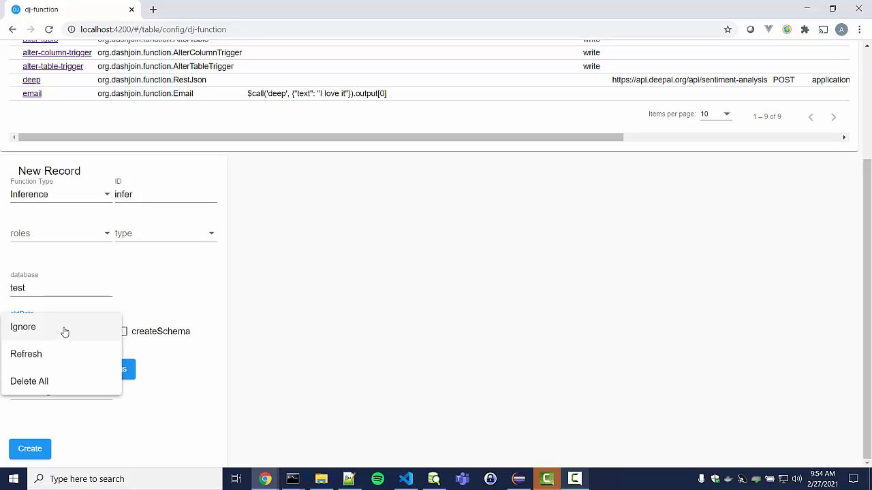
pyautogui.click(63, 329)
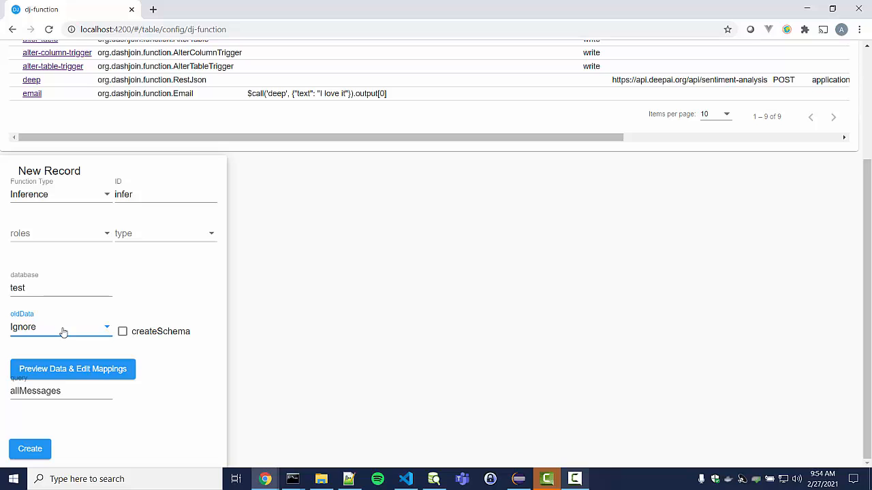
pyautogui.click(250, 356)
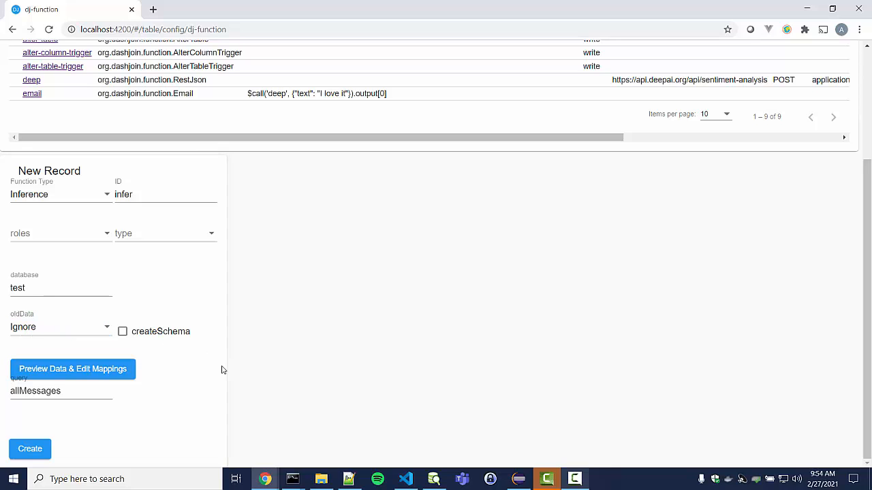
pyautogui.click(28, 454)
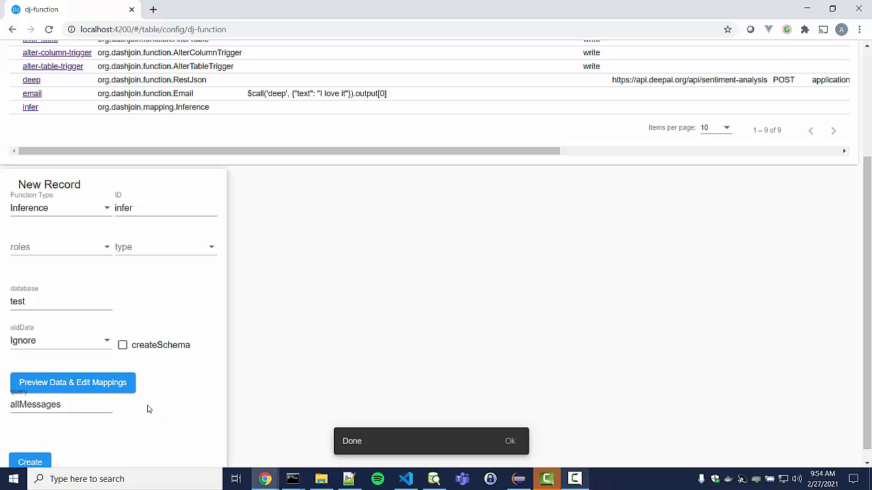
pyautogui.scroll(3, 69, 231)
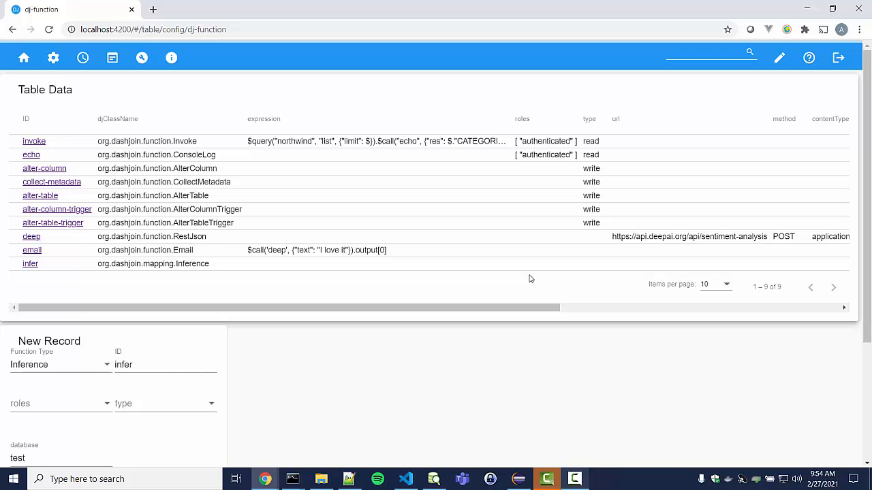
# Open the infer record and its Preview Data & Edit Mappings editor
pyautogui.click(29, 265)
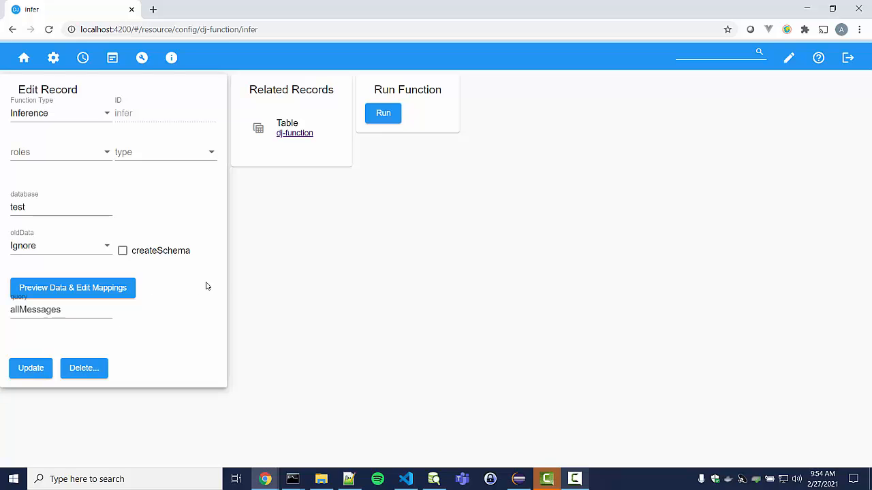
pyautogui.click(104, 288)
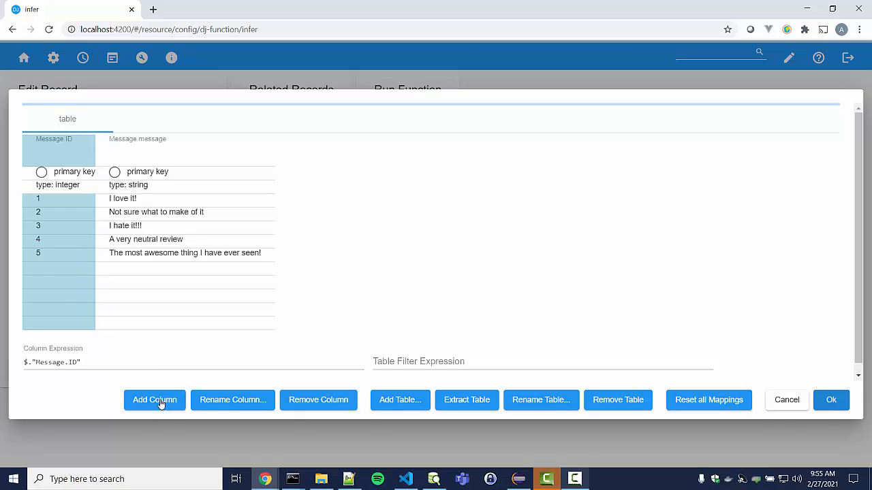
# Rename the mapped output table to Message
pyautogui.click(540, 402)
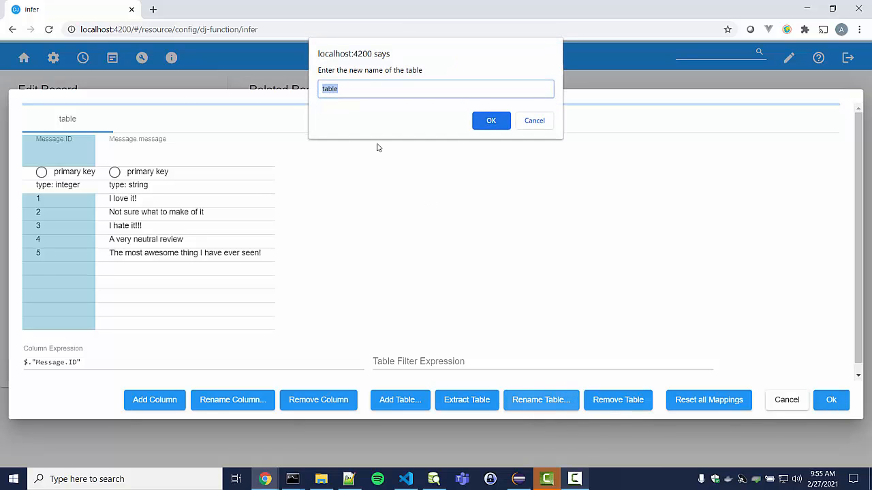
pyautogui.write('Message')
pyautogui.click(486, 119)
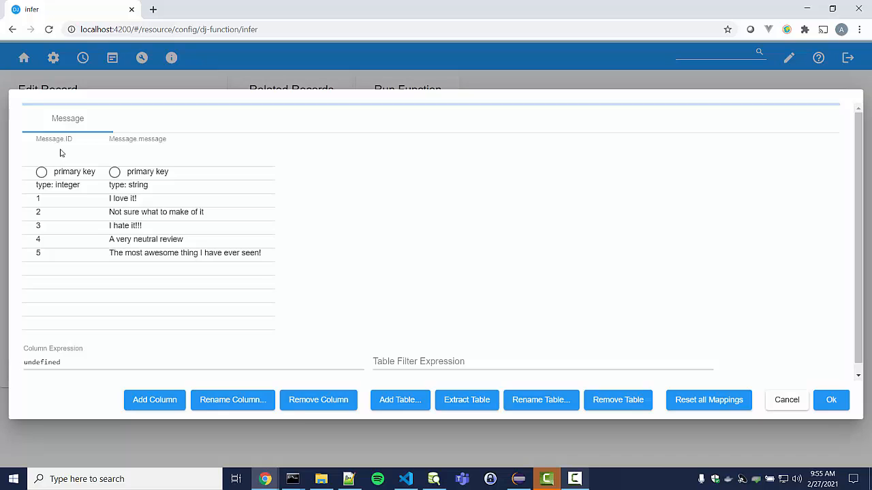
# Rename the Message ID column to ID, then select the message column's expression
pyautogui.click(59, 141)
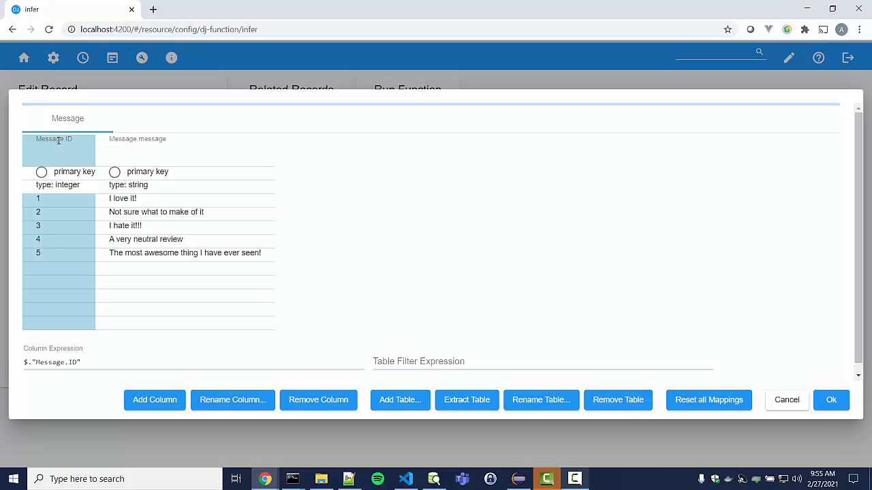
pyautogui.click(232, 408)
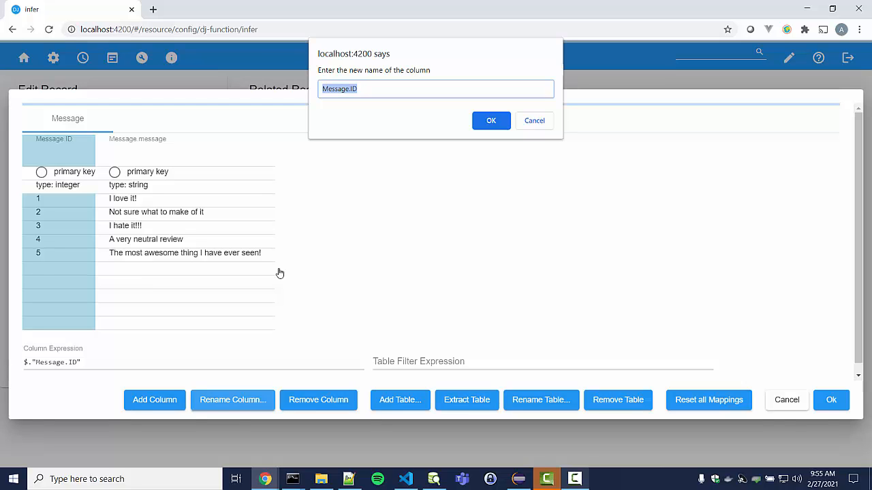
pyautogui.write('ID')
pyautogui.click(491, 120)
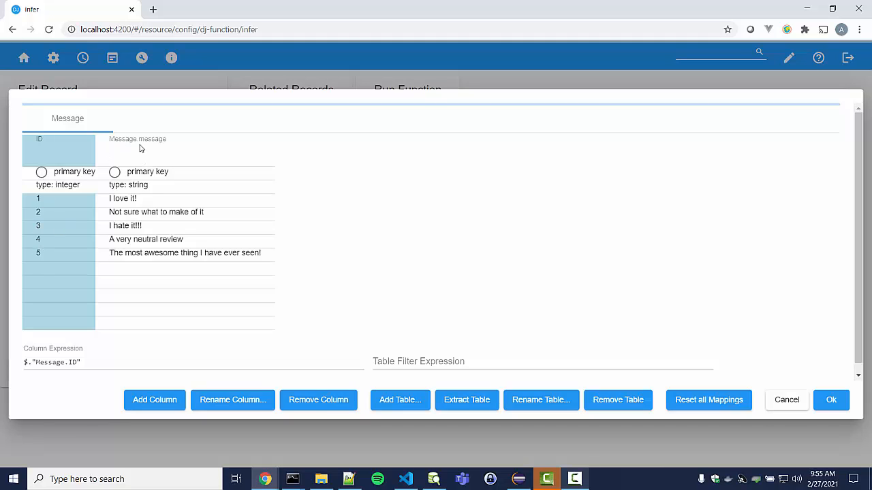
pyautogui.click(138, 149)
pyautogui.moveTo(93, 362); pyautogui.dragTo(21, 362)
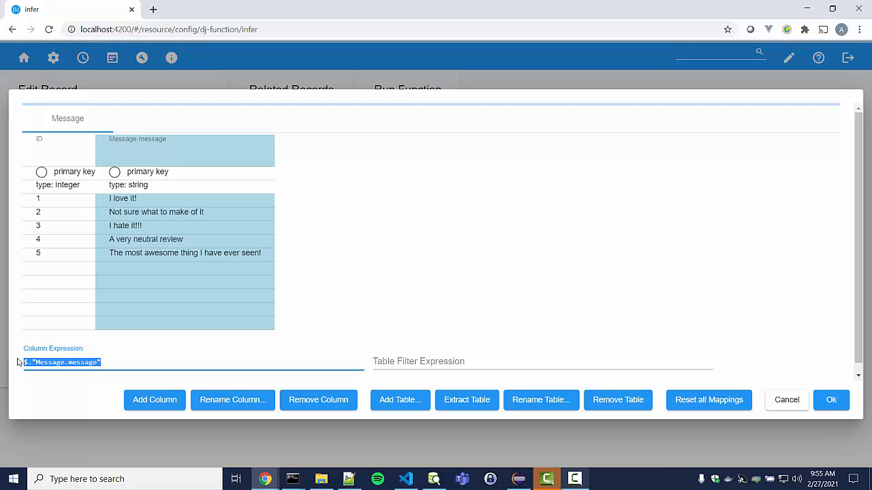
pyautogui.click(103, 362)
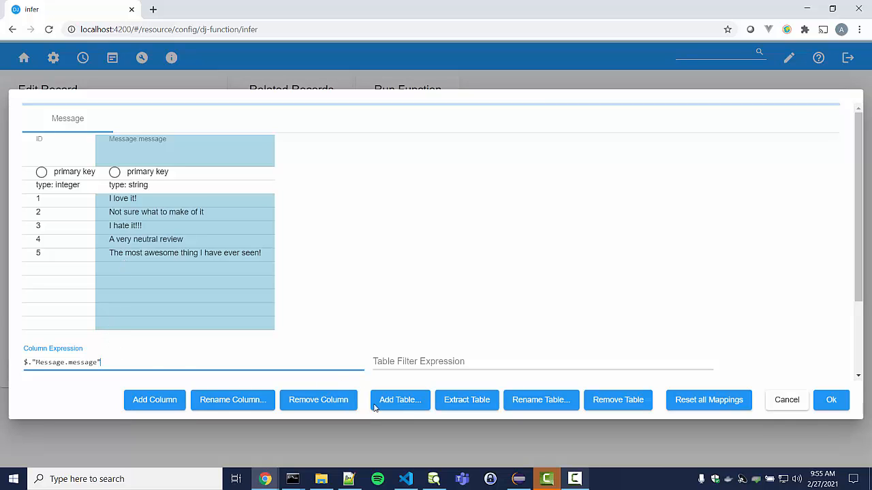
# Rename the message column to sentiment, computed by $call("deep", {"text": $."Message.message"}).output[0]
pyautogui.click(237, 404)
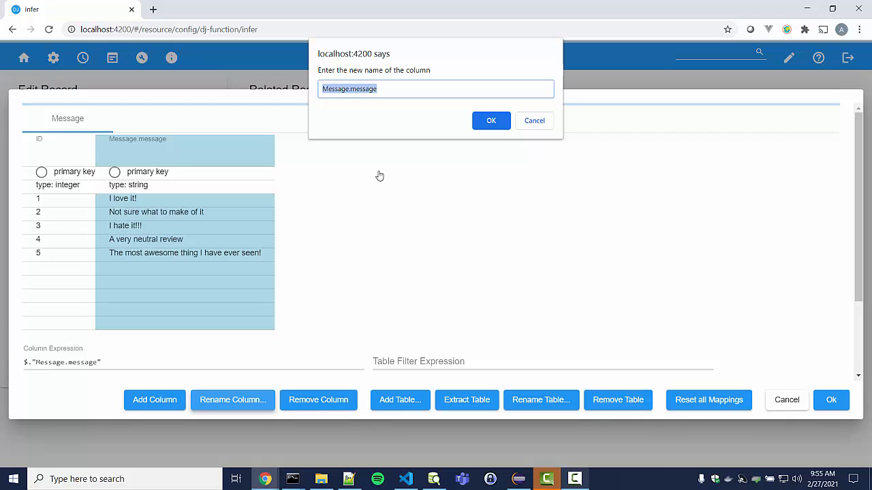
pyautogui.write('sentiment')
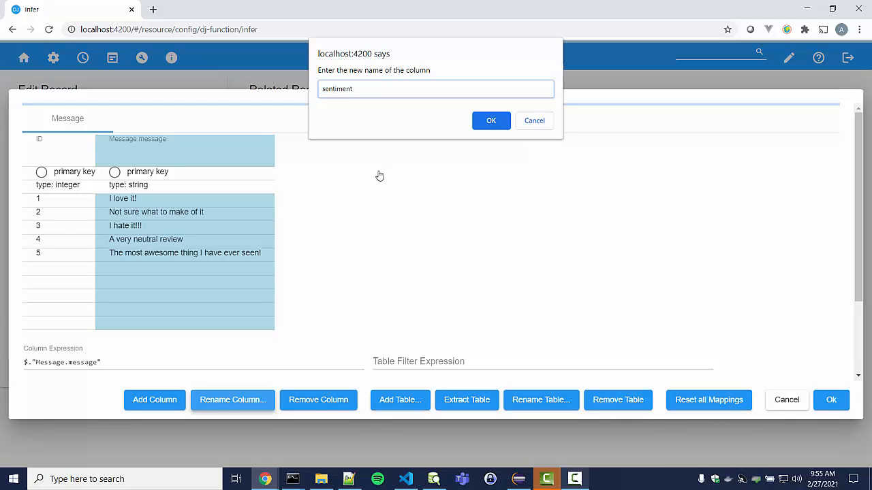
pyautogui.click(121, 368)
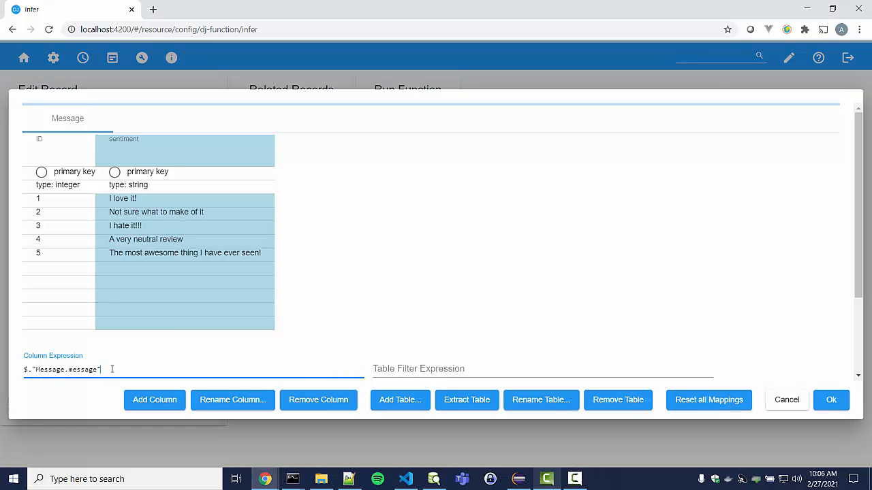
pyautogui.moveTo(112, 369); pyautogui.dragTo(24, 348)
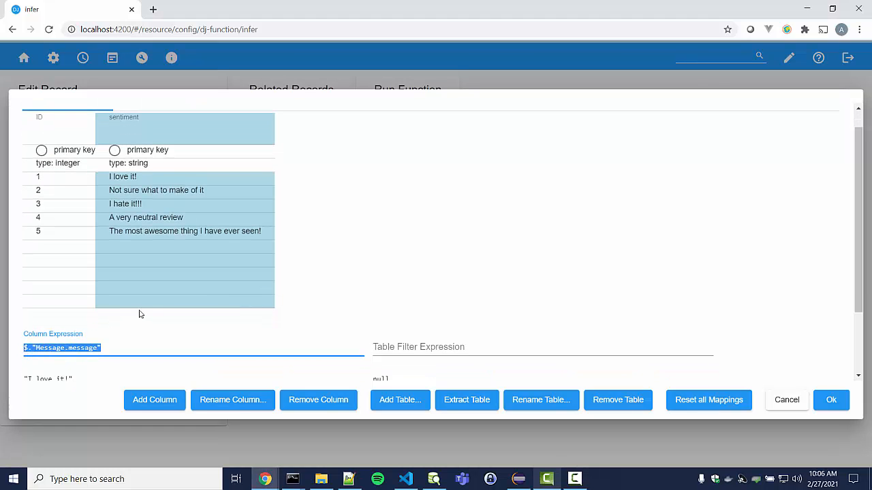
pyautogui.write('$call("deep", {"text": $."Message.message"}).output[0]')
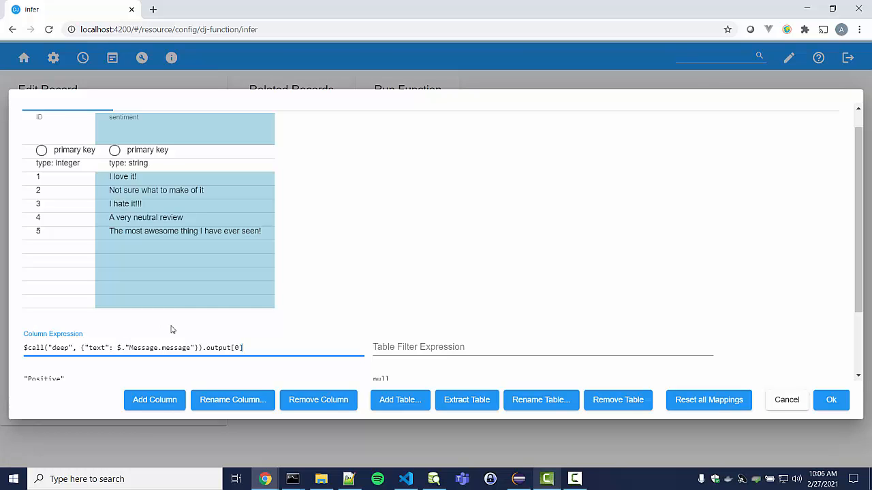
pyautogui.click(199, 326)
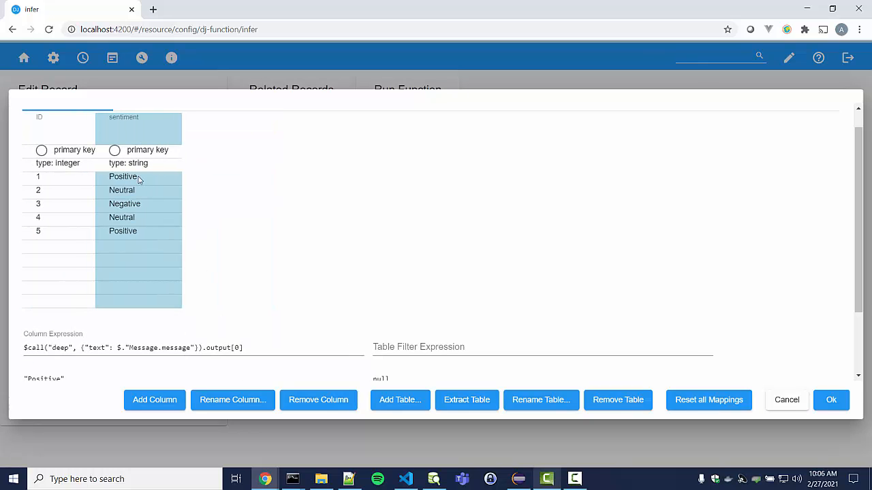
pyautogui.scroll(1, 219, 268)
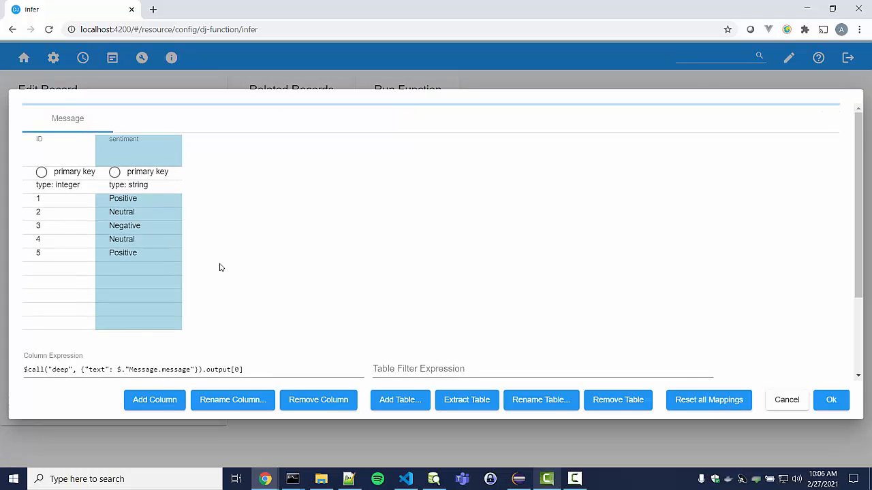
# Update the infer function with the new mappings, run it, and dismiss the Done notice
pyautogui.click(831, 402)
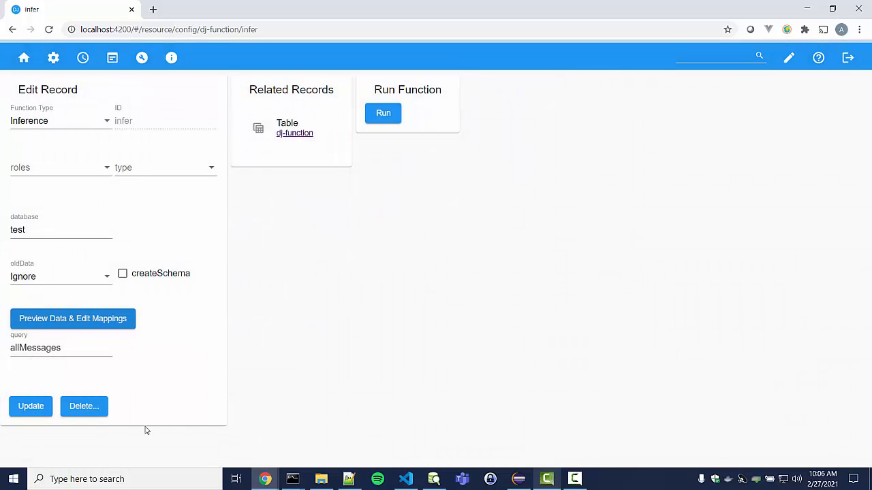
pyautogui.click(39, 409)
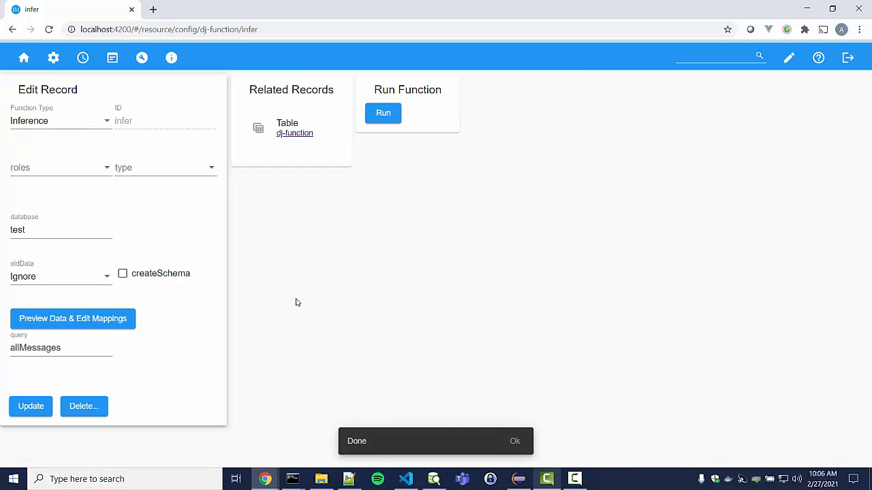
pyautogui.click(393, 115)
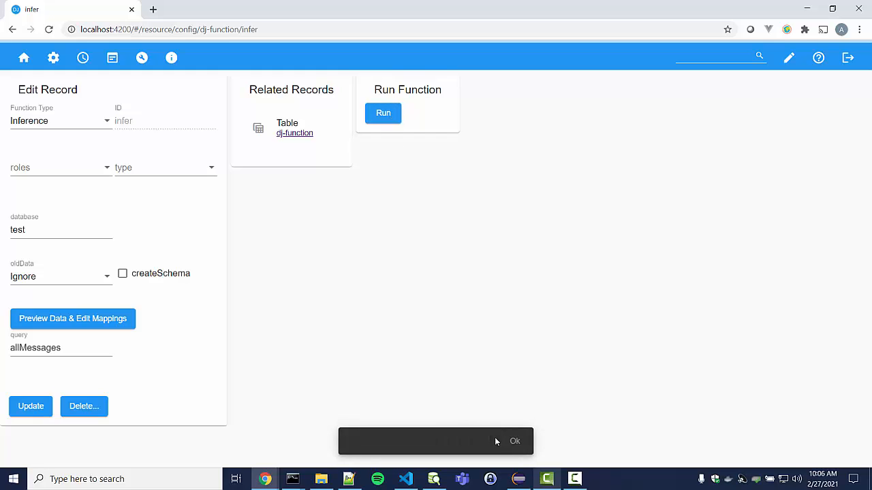
pyautogui.click(515, 442)
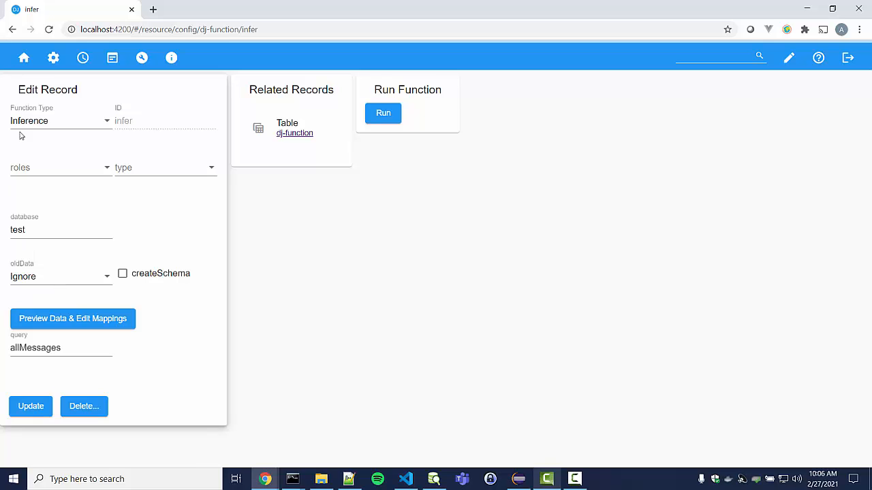
# Open the Message table from home, sort by sentiment, and open negative record 3
pyautogui.click(24, 60)
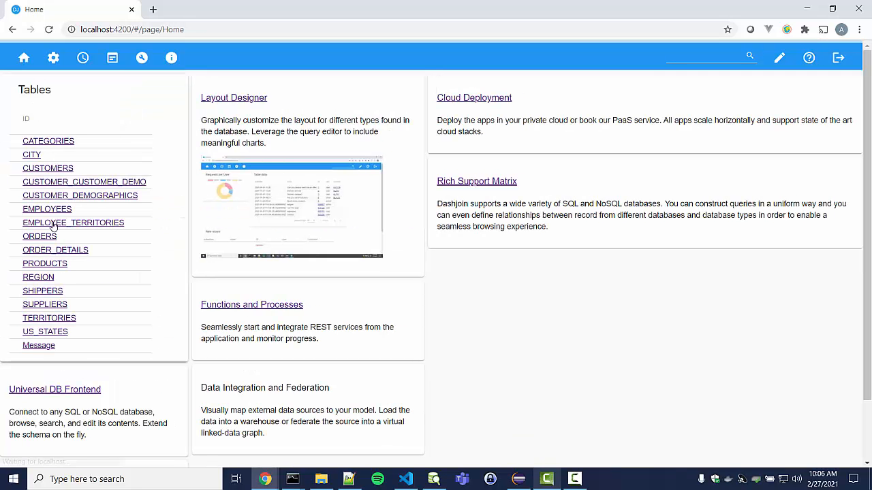
pyautogui.click(36, 347)
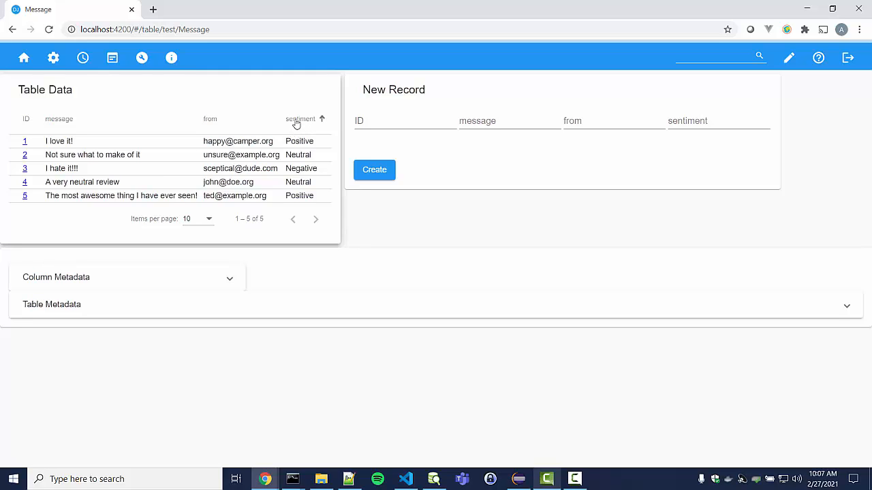
pyautogui.click(297, 121)
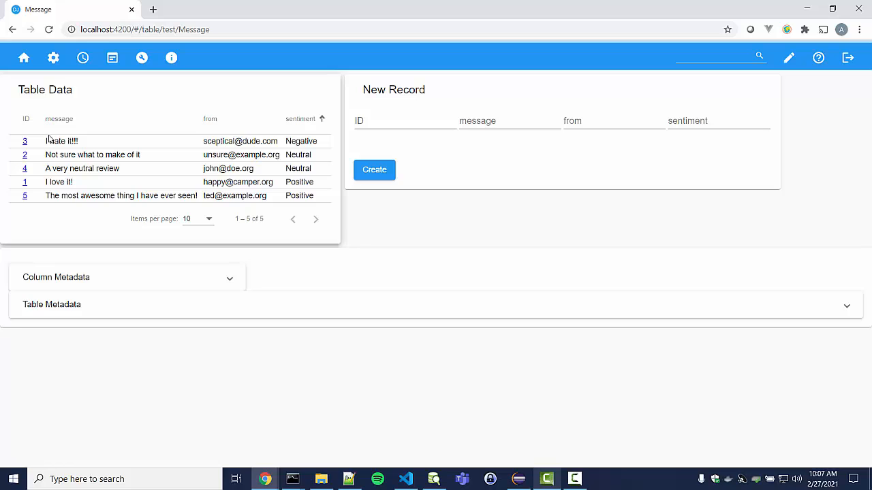
pyautogui.click(26, 144)
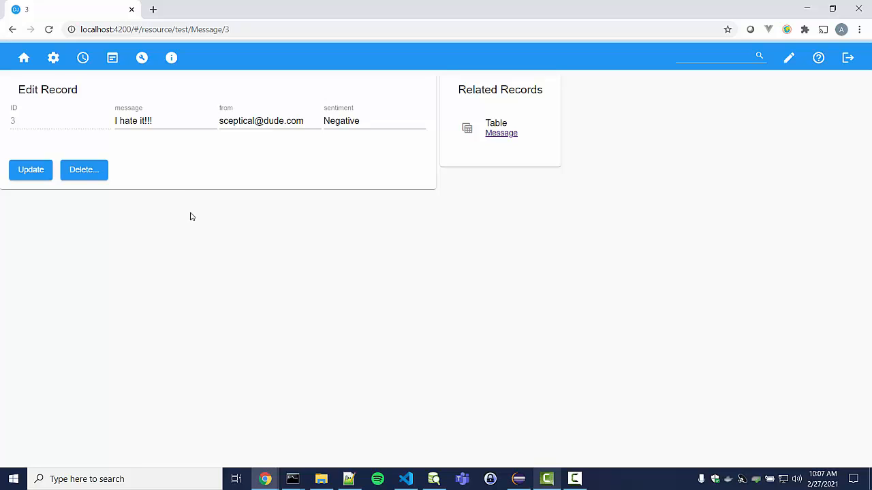
# Put the Message record page in layout editing and edit the custom instance layout element
pyautogui.click(792, 59)
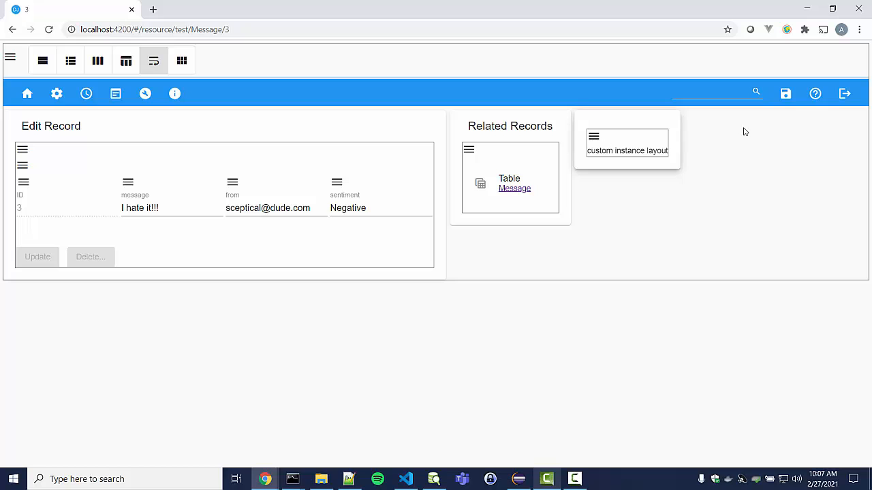
pyautogui.click(598, 141)
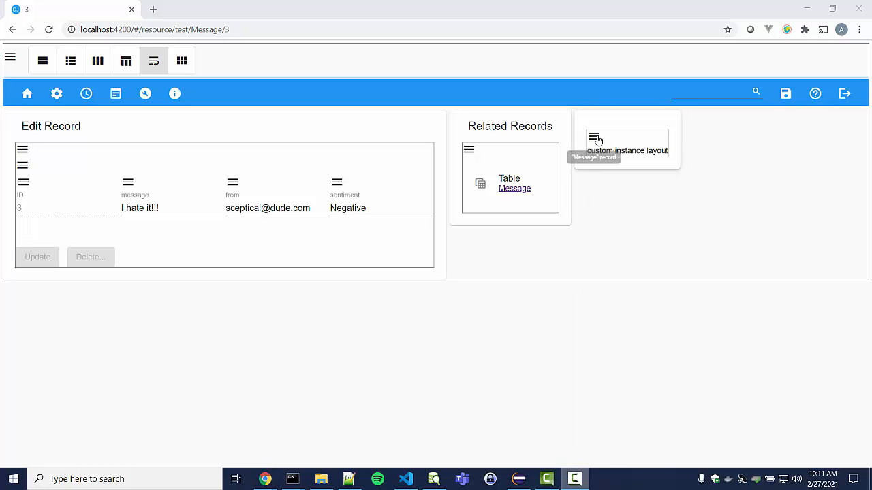
pyautogui.click(594, 137)
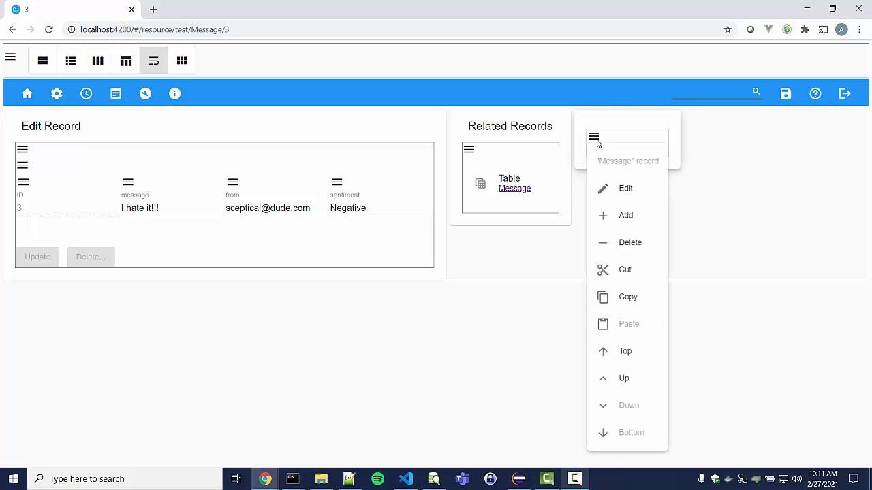
pyautogui.click(606, 195)
# Change the custom instance layout element's widget to button
pyautogui.click(280, 126)
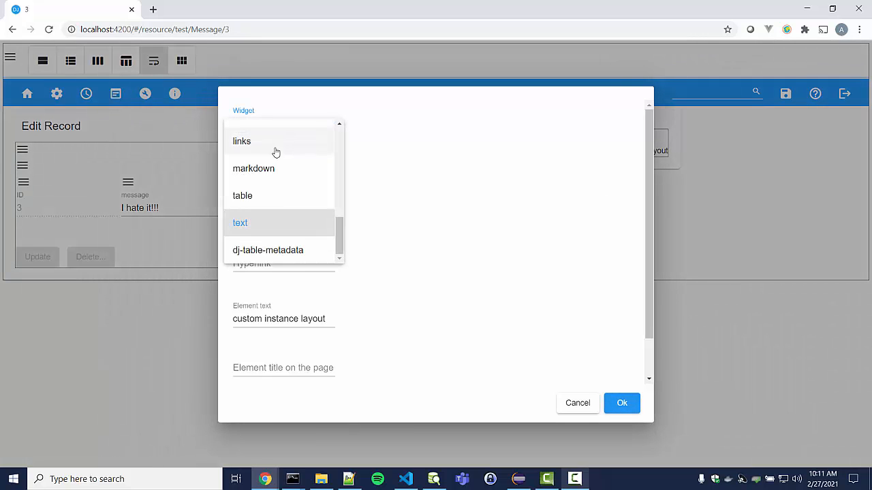
pyautogui.scroll(5, 276, 151)
pyautogui.click(261, 157)
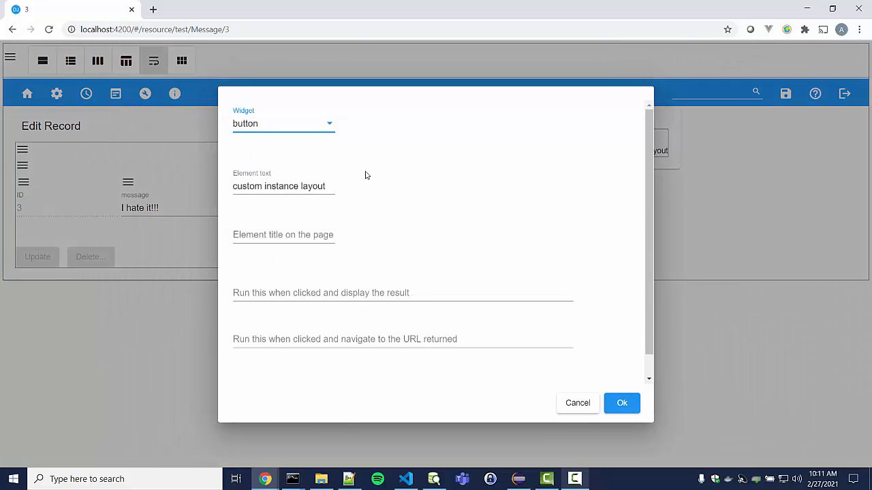
pyautogui.scroll(-1, 409, 211)
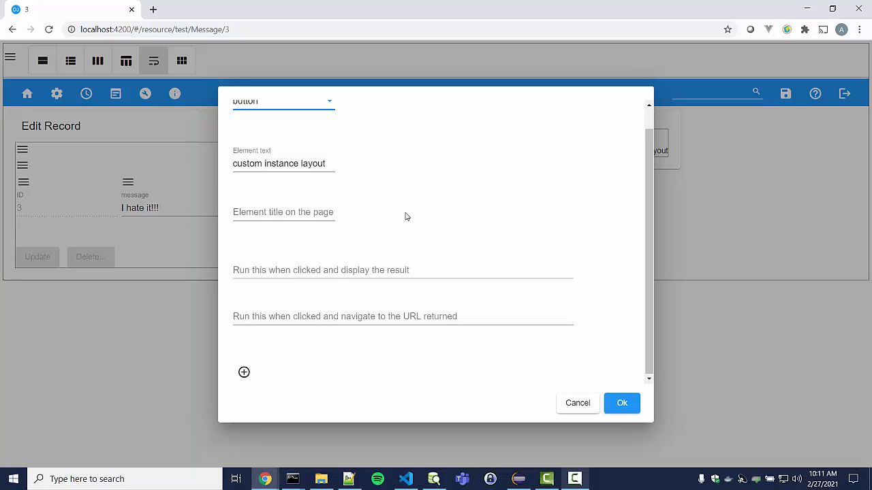
# Replace the value.from click expression with a $call("email", ...) setting the from address
pyautogui.click(287, 269)
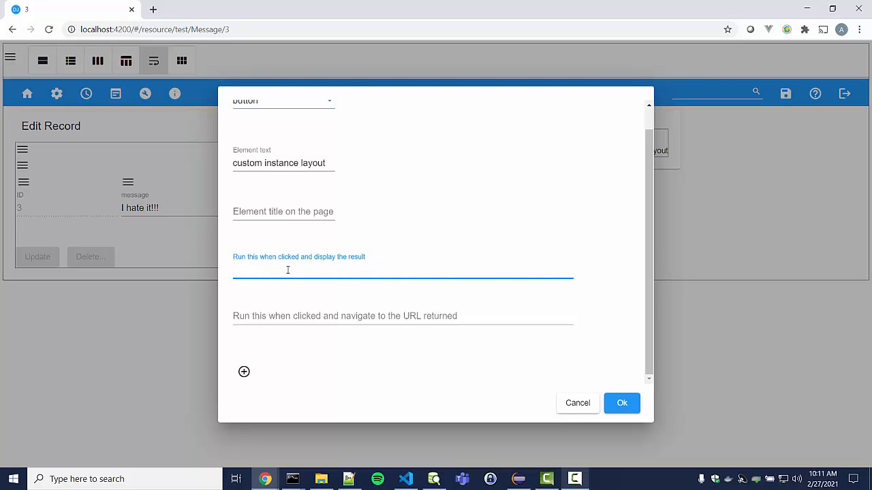
pyautogui.write('value')
pyautogui.scroll(-1, 371, 269)
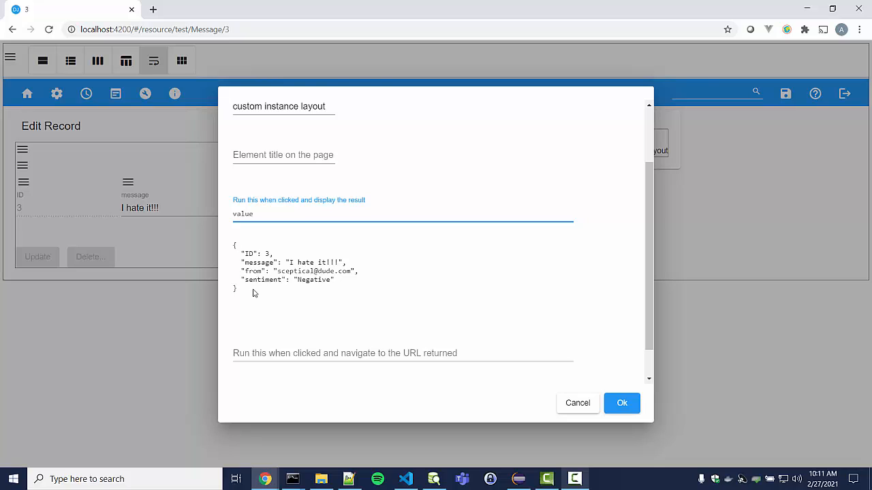
pyautogui.write('.from')
pyautogui.hotkey('ctrl', 'shift', 'Left')
pyautogui.hotkey('ctrl', 'shift', 'Left')
pyautogui.hotkey('ctrl', 'shift', 'Left')
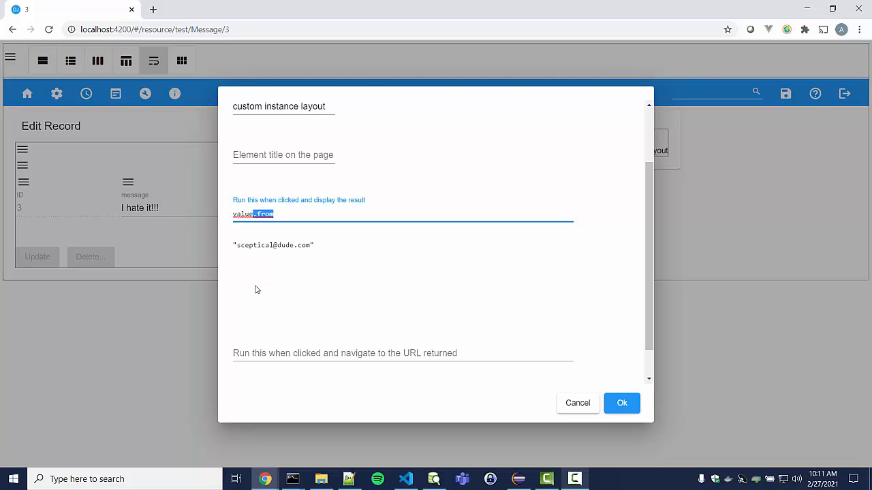
pyautogui.press('BackSpace')
pyautogui.write('$call')
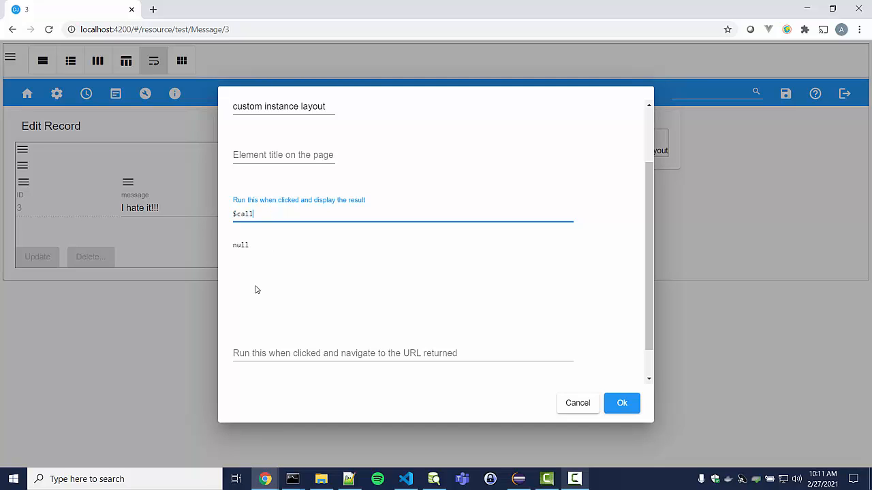
pyautogui.write('("')
pyautogui.write('email",')
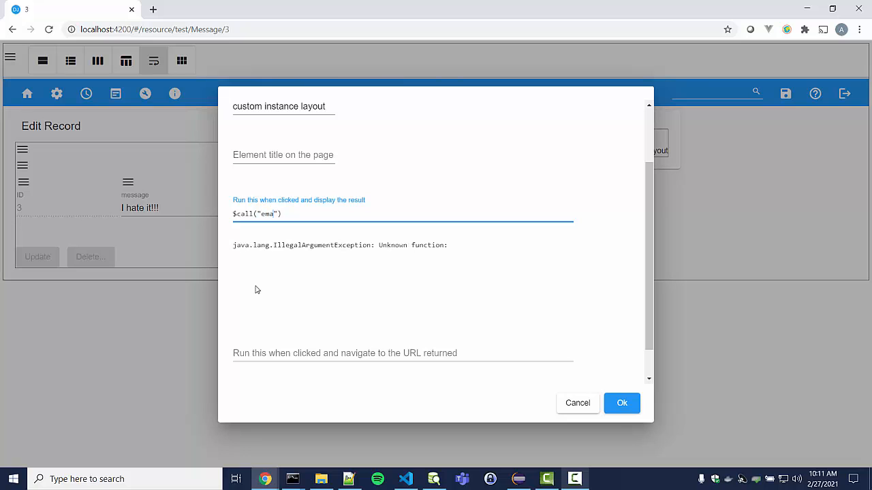
pyautogui.write(' {"')
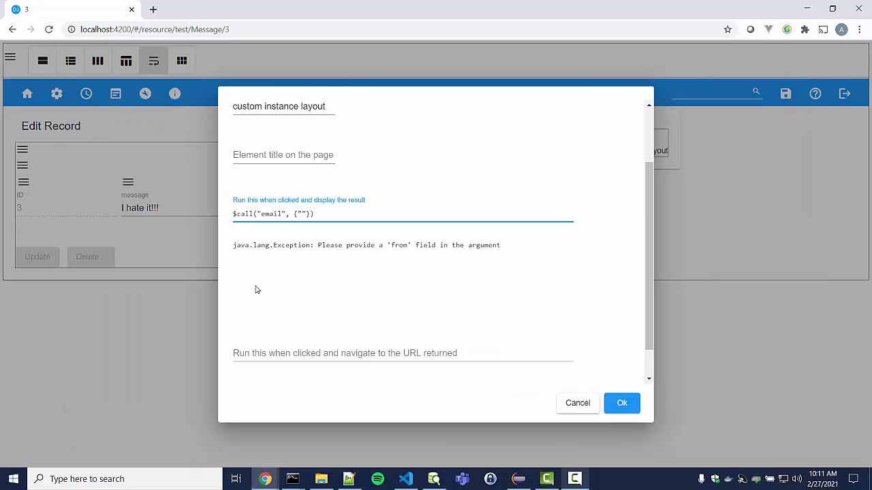
pyautogui.write('from"')
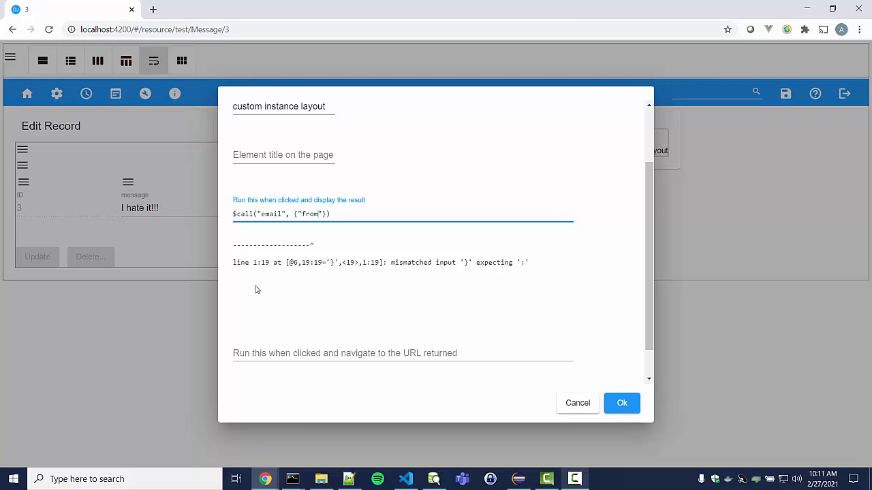
pyautogui.write(': "')
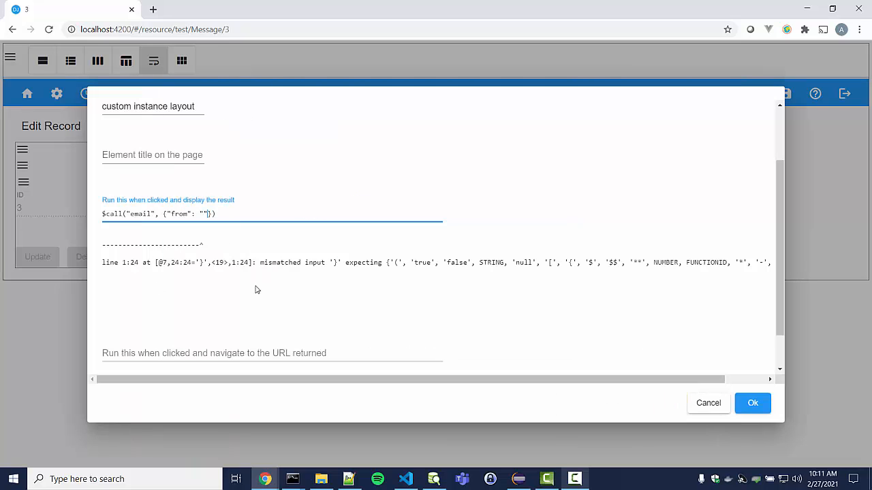
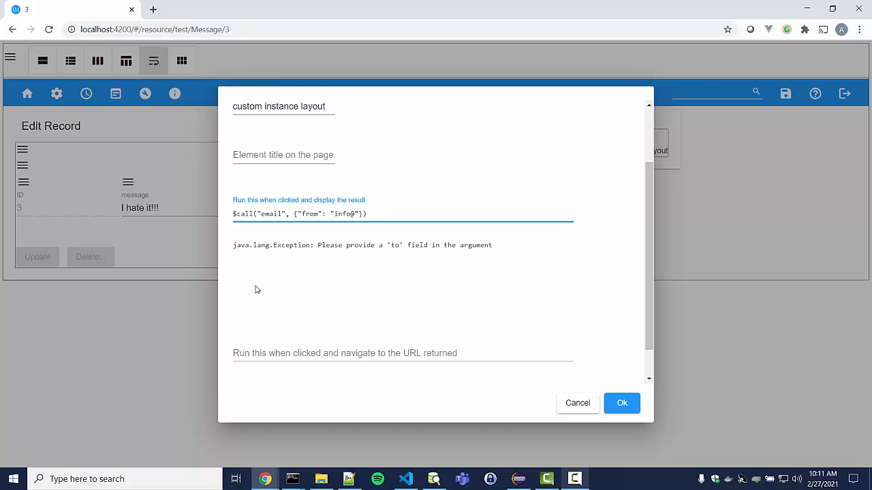
# Add "to": value.from, subject 'you feedback' and text 'Sorry to hear ...' to the email call
pyautogui.press('BackSpace')
pyautogui.write('x.org')
pyautogui.write('", "')
pyautogui.write('to": ')
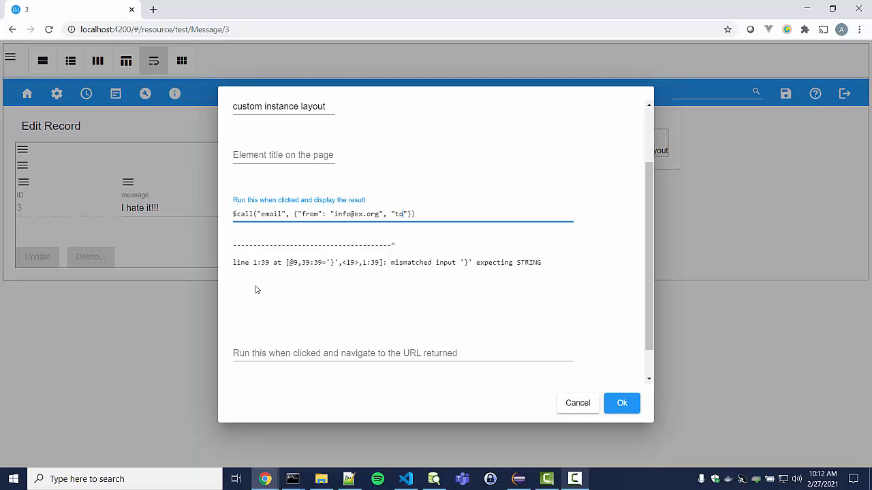
pyautogui.write('value.from')
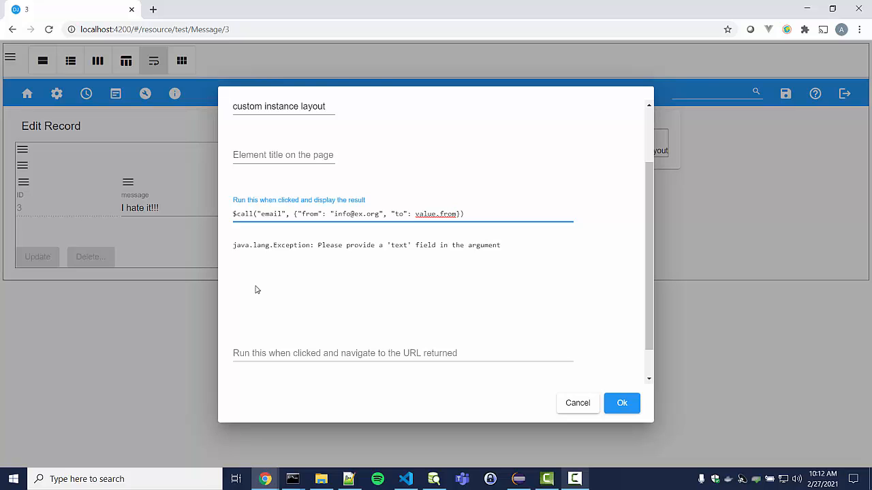
pyautogui.write(', ""')
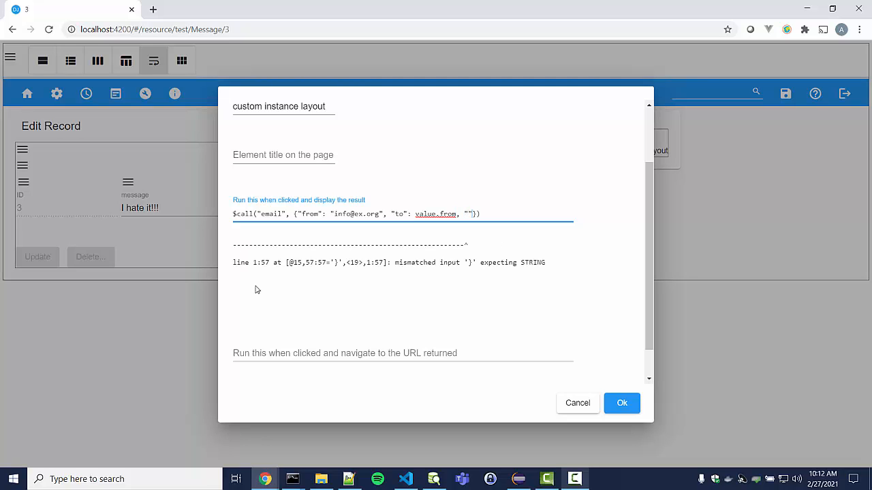
pyautogui.write('text')
pyautogui.write(': "Son')
pyautogui.write('ry to he')
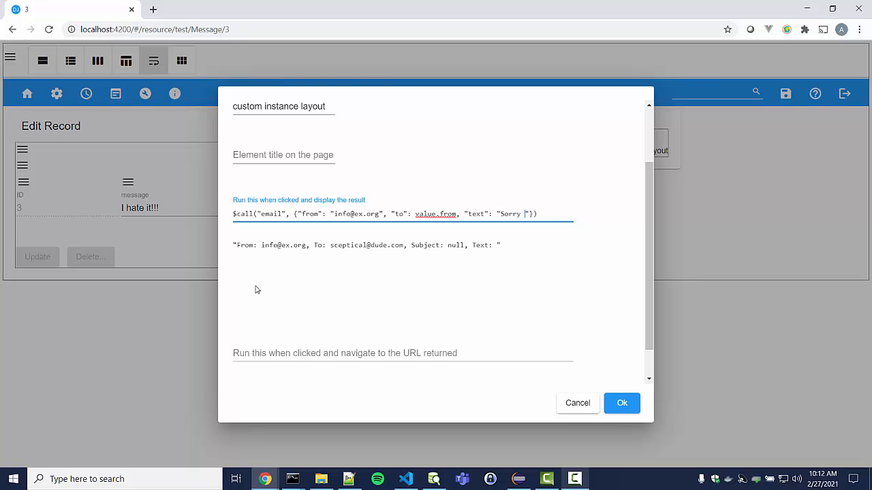
pyautogui.write('ar ...')
pyautogui.write('"":"')
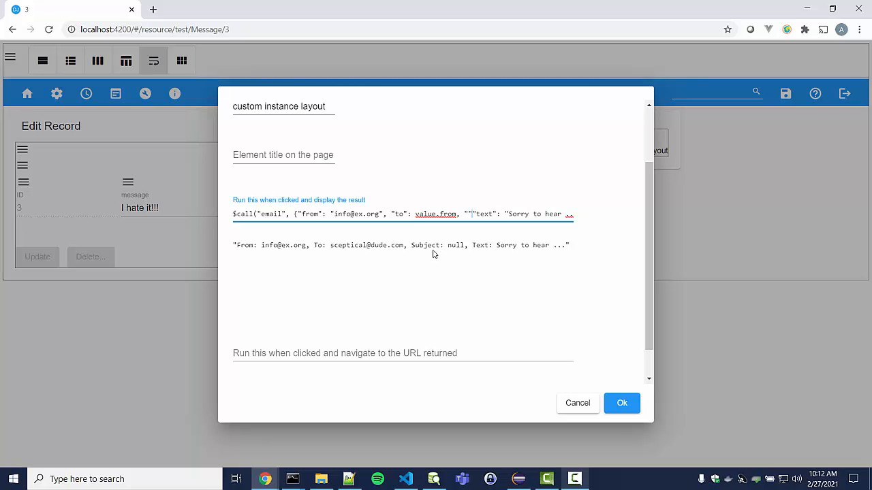
pyautogui.write('",')
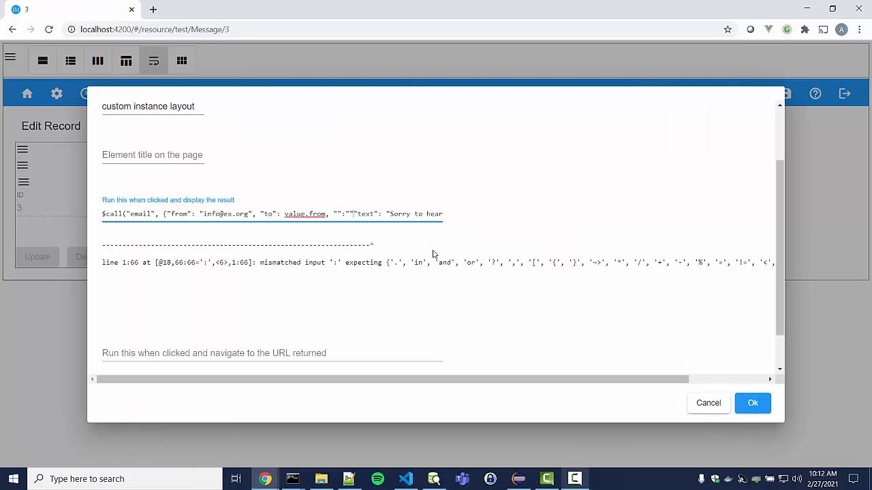
pyautogui.press('Left')
pyautogui.press('Left')
pyautogui.write('you f')
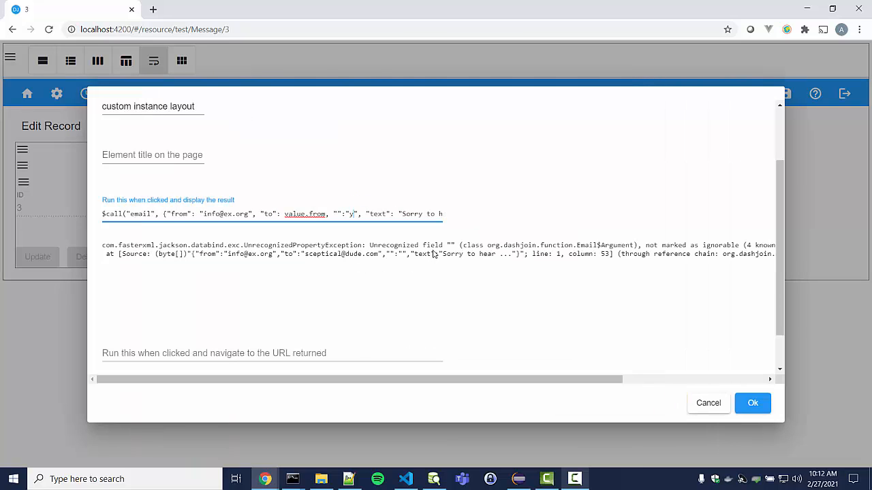
pyautogui.write('eedback')
pyautogui.hotkey('ctrl', 'Left')
pyautogui.hotkey('ctrl', 'Left')
pyautogui.hotkey('ctrl', 'Left')
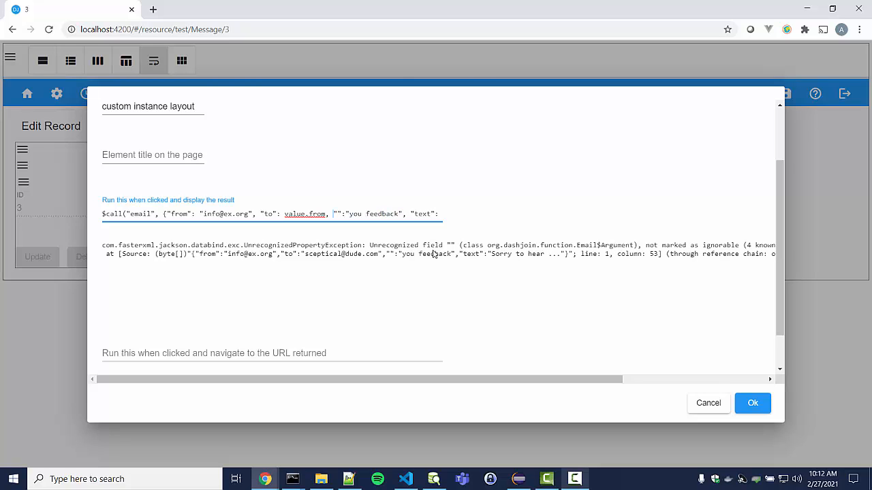
pyautogui.press('Right')
pyautogui.write('subject')
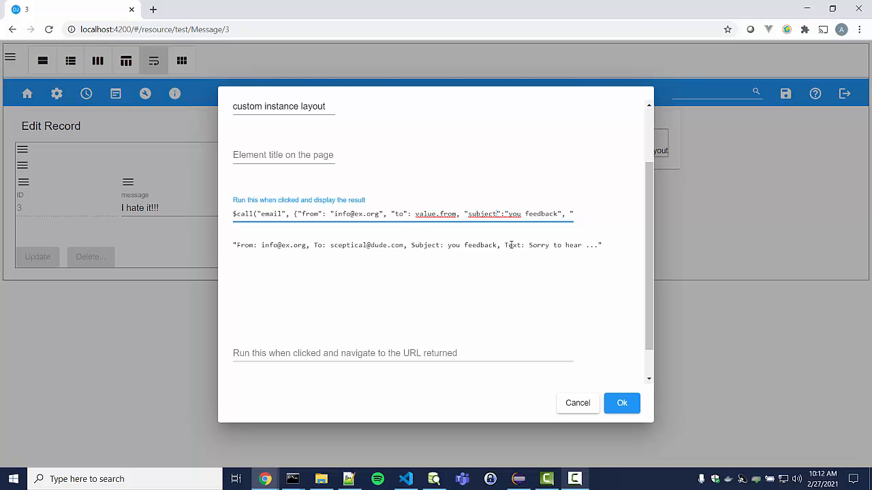
# Keep the email expression and change the button's label to 'Send Email'
pyautogui.click(617, 405)
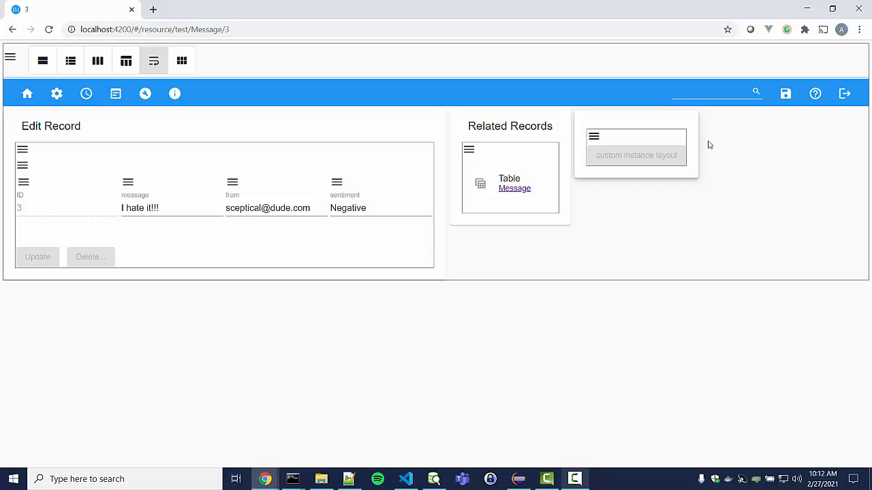
pyautogui.click(594, 137)
pyautogui.click(616, 188)
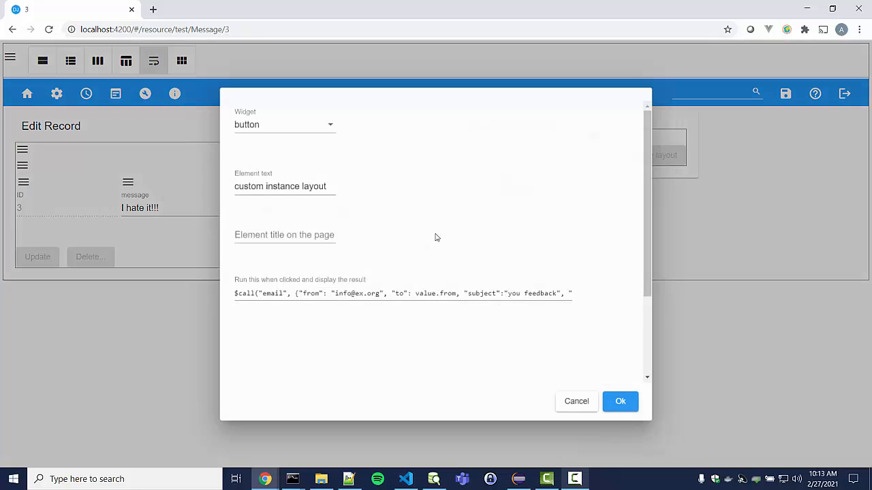
pyautogui.click(293, 186)
pyautogui.moveTo(325, 186); pyautogui.dragTo(230, 189)
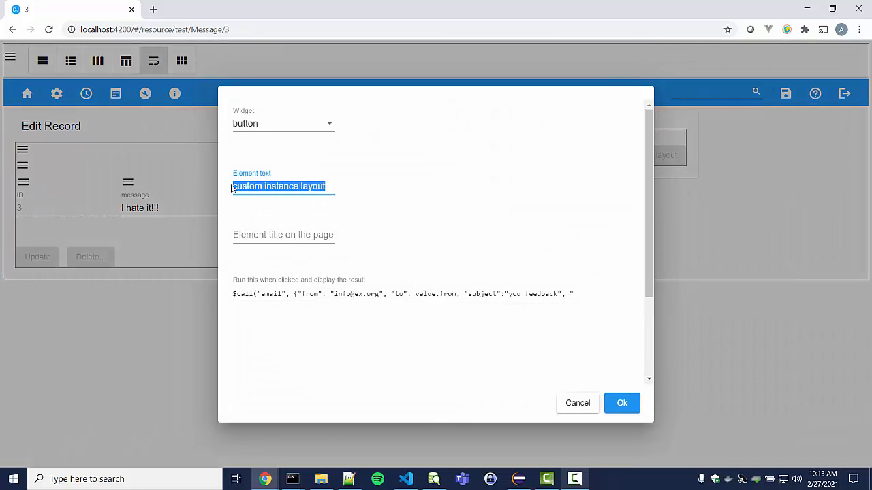
pyautogui.write('Send E')
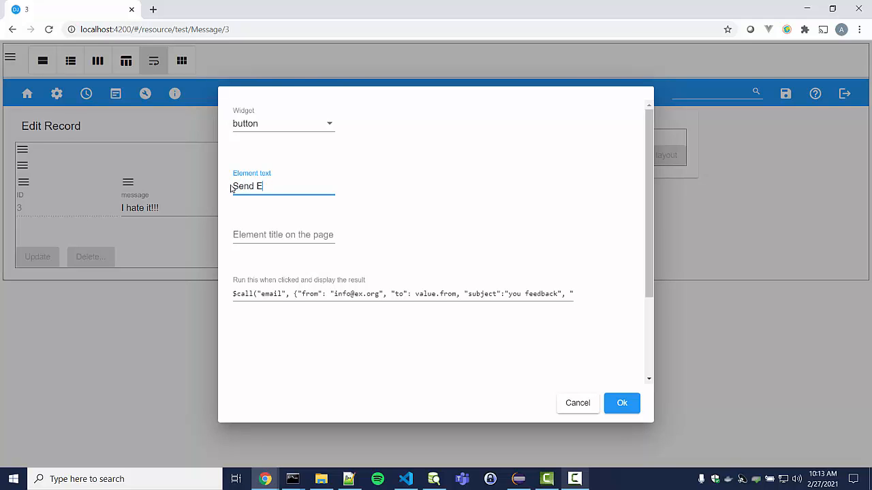
pyautogui.write('mail')
pyautogui.click(613, 404)
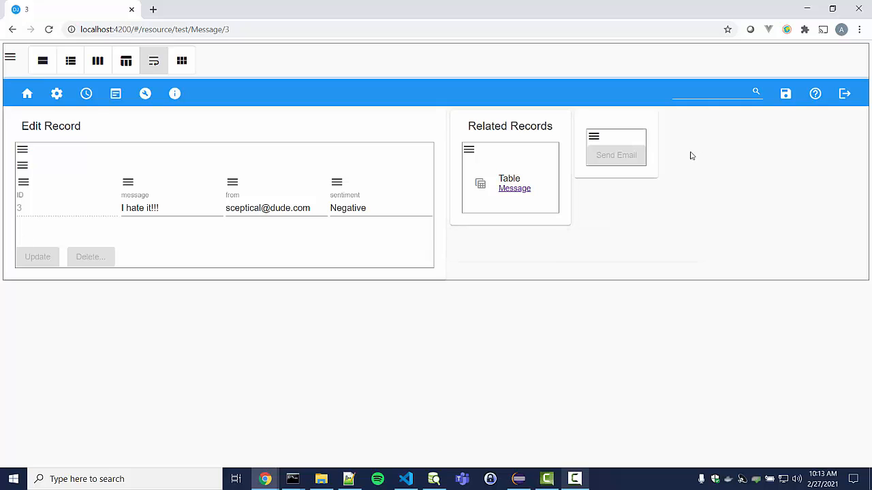
# Save the page layout, dismiss the Done notice, and test the Send Email button
pyautogui.click(783, 98)
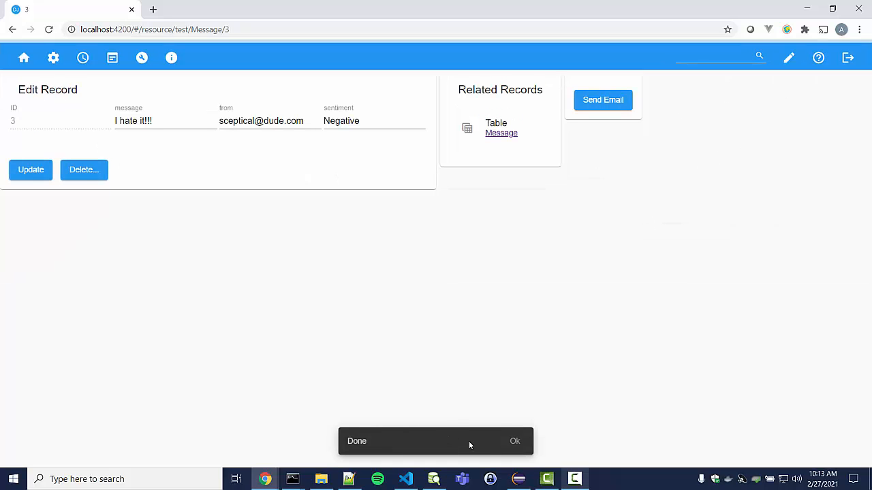
pyautogui.click(523, 450)
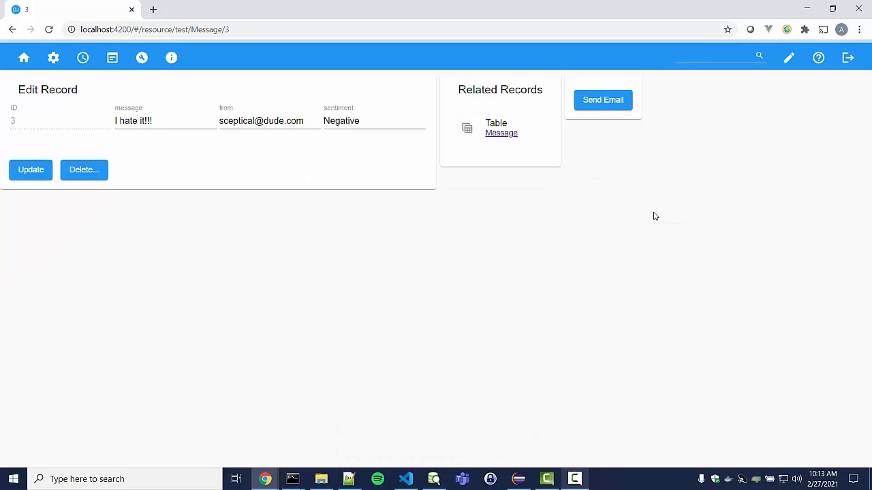
pyautogui.click(617, 106)
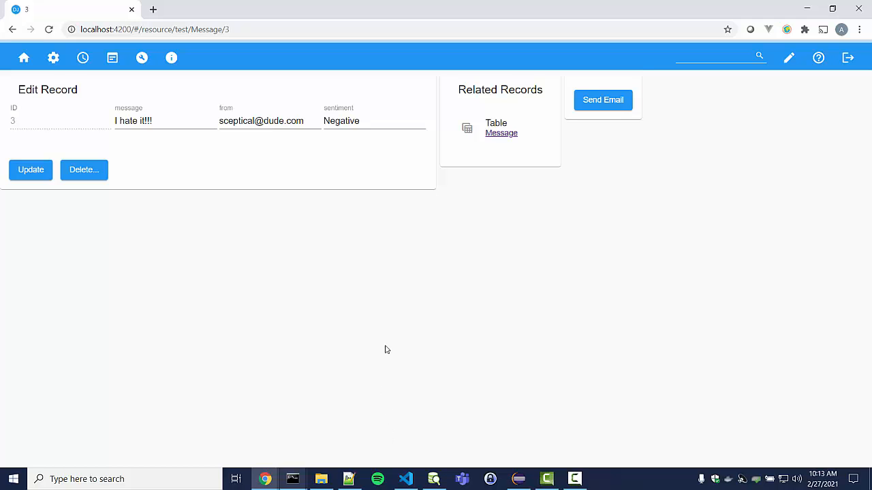
# Go back to the Message table with its five messages and their sentiments
pyautogui.hotkey('alt', 'Left')
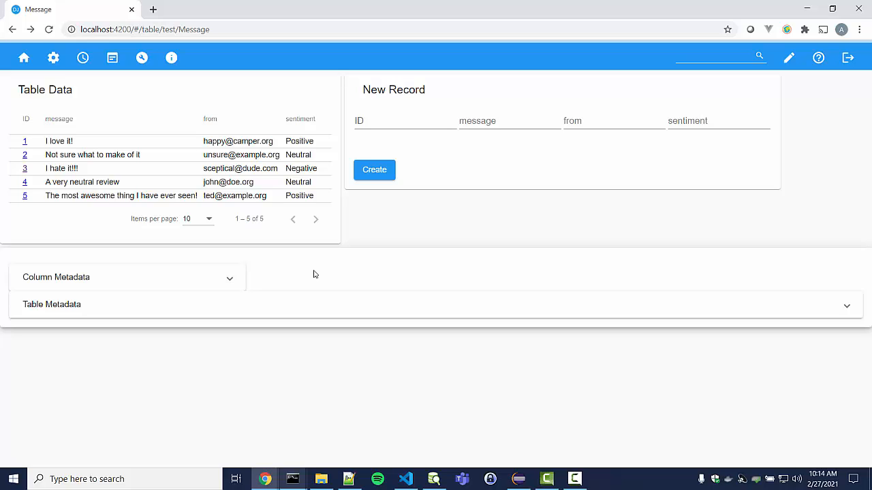
# Sort the table by sentiment and open message 3, 'I hate it!!!'
pyautogui.click(306, 120)
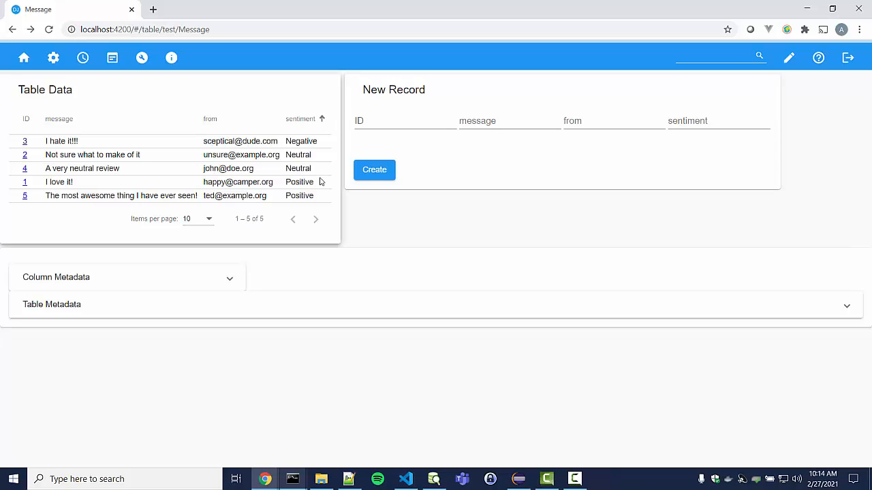
pyautogui.click(26, 141)
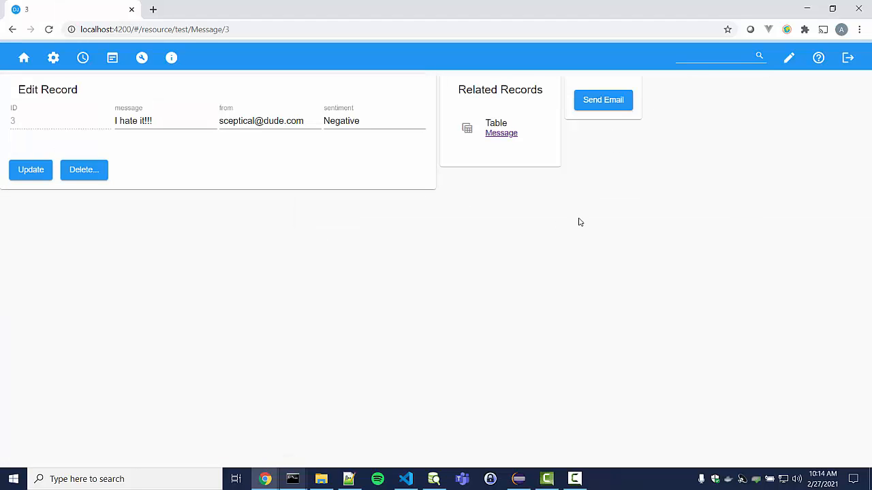